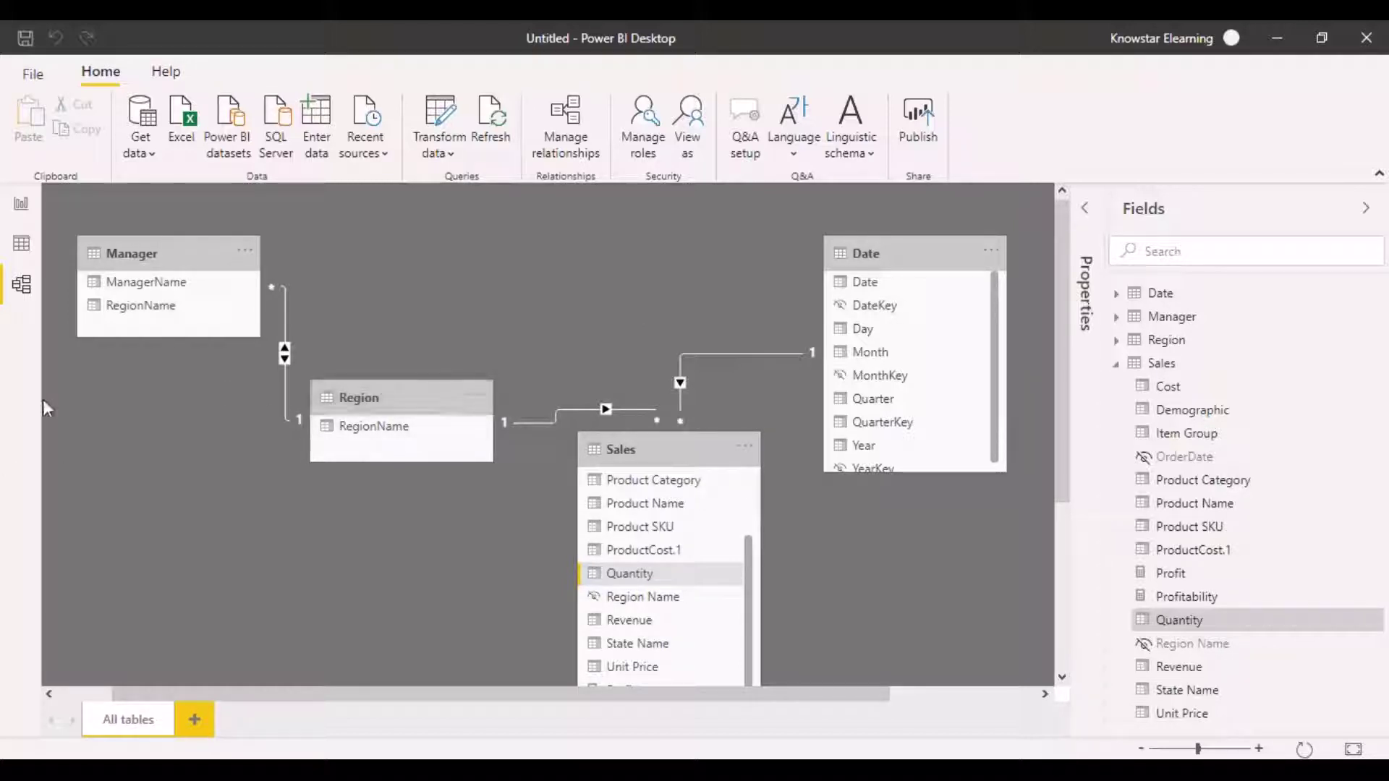
Step: Browse the Sales table's 269,112 rows in Data view, scrolled across to Cost and Revenue
left_click(21, 246)
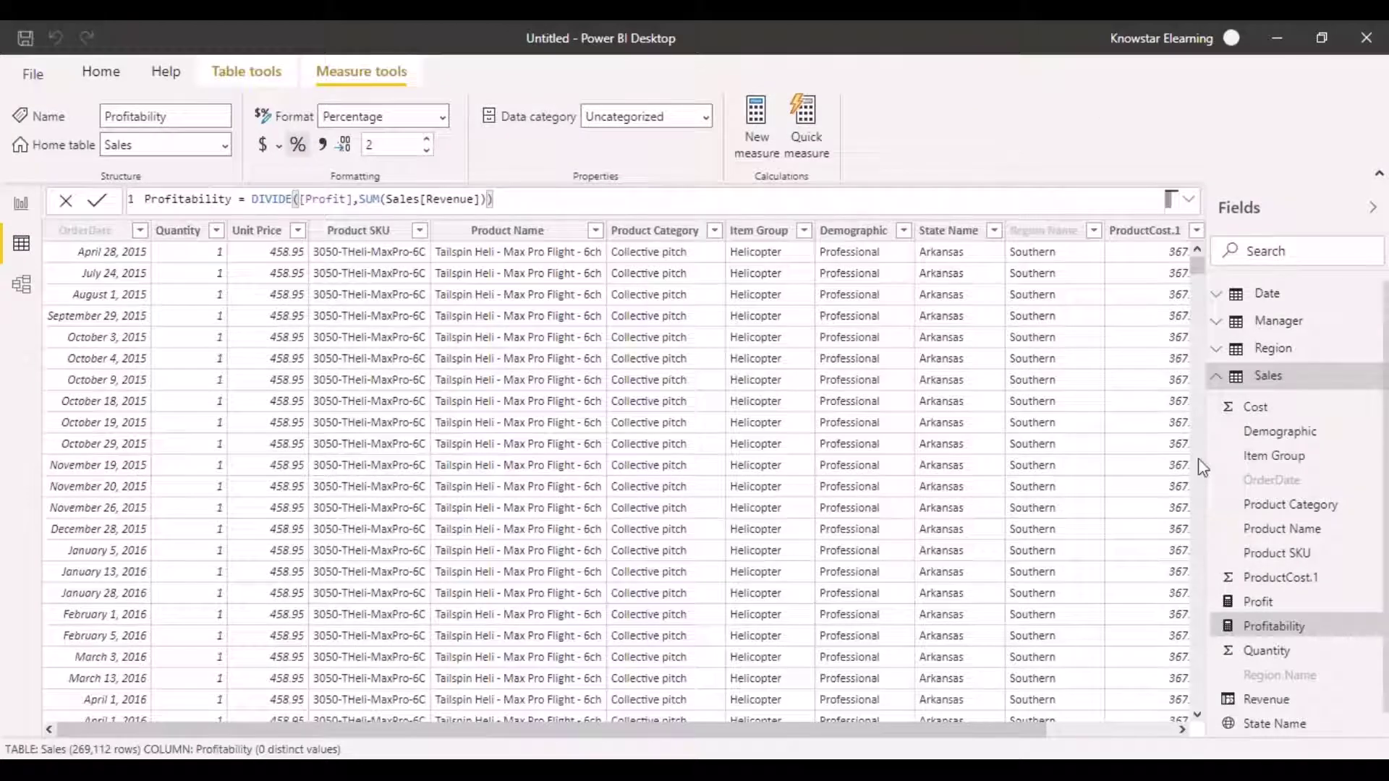
left_click(1288, 378)
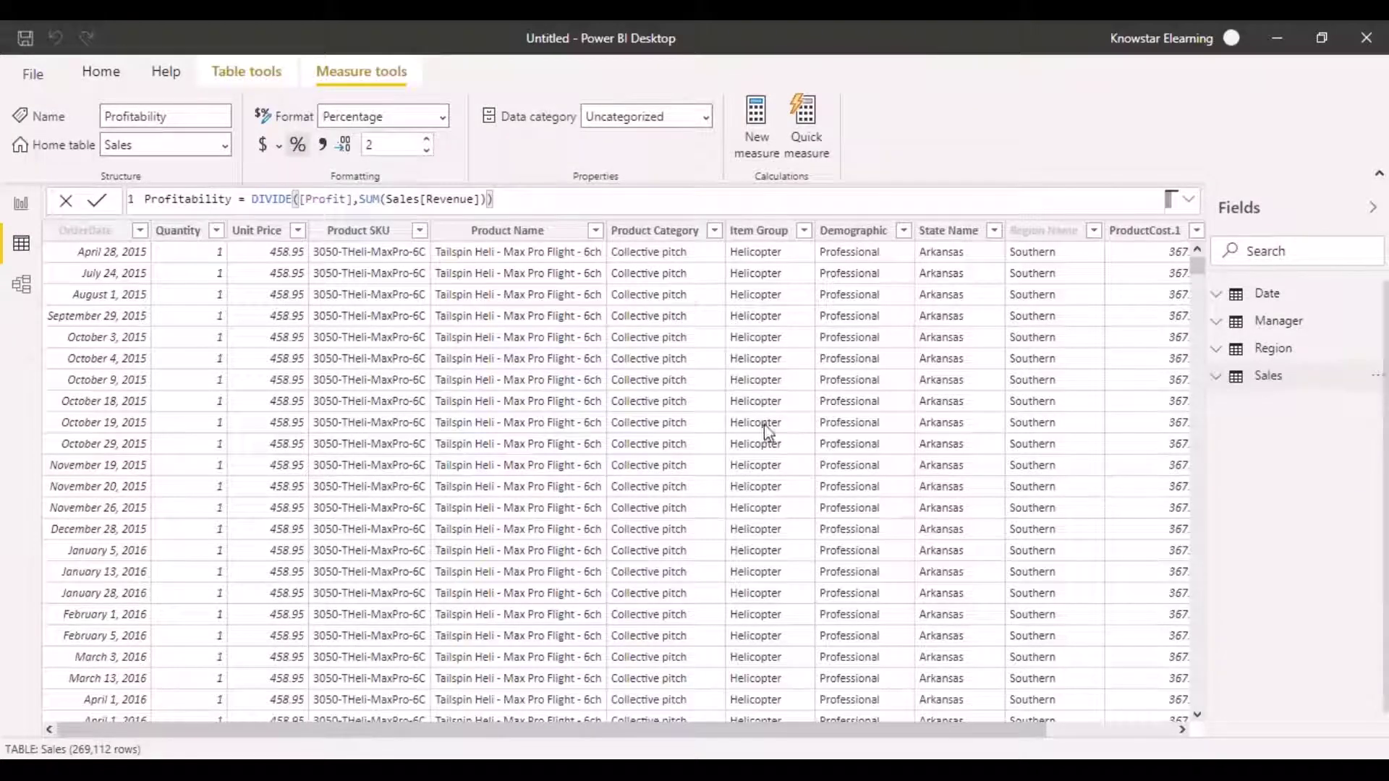
left_click_drag(669, 731, 825, 741)
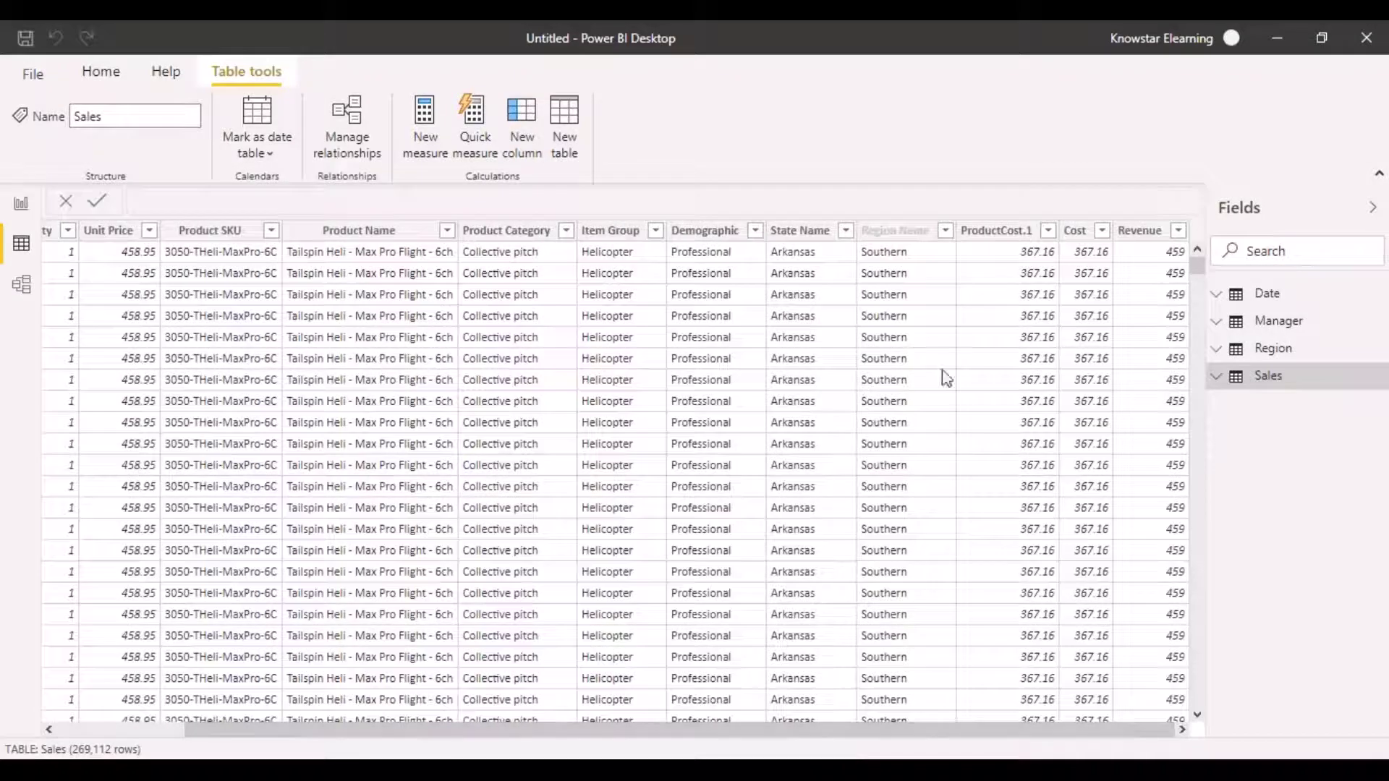
Step: Display the Region table's rows, then the Manager table's nine rows in the grid
left_click(1223, 355)
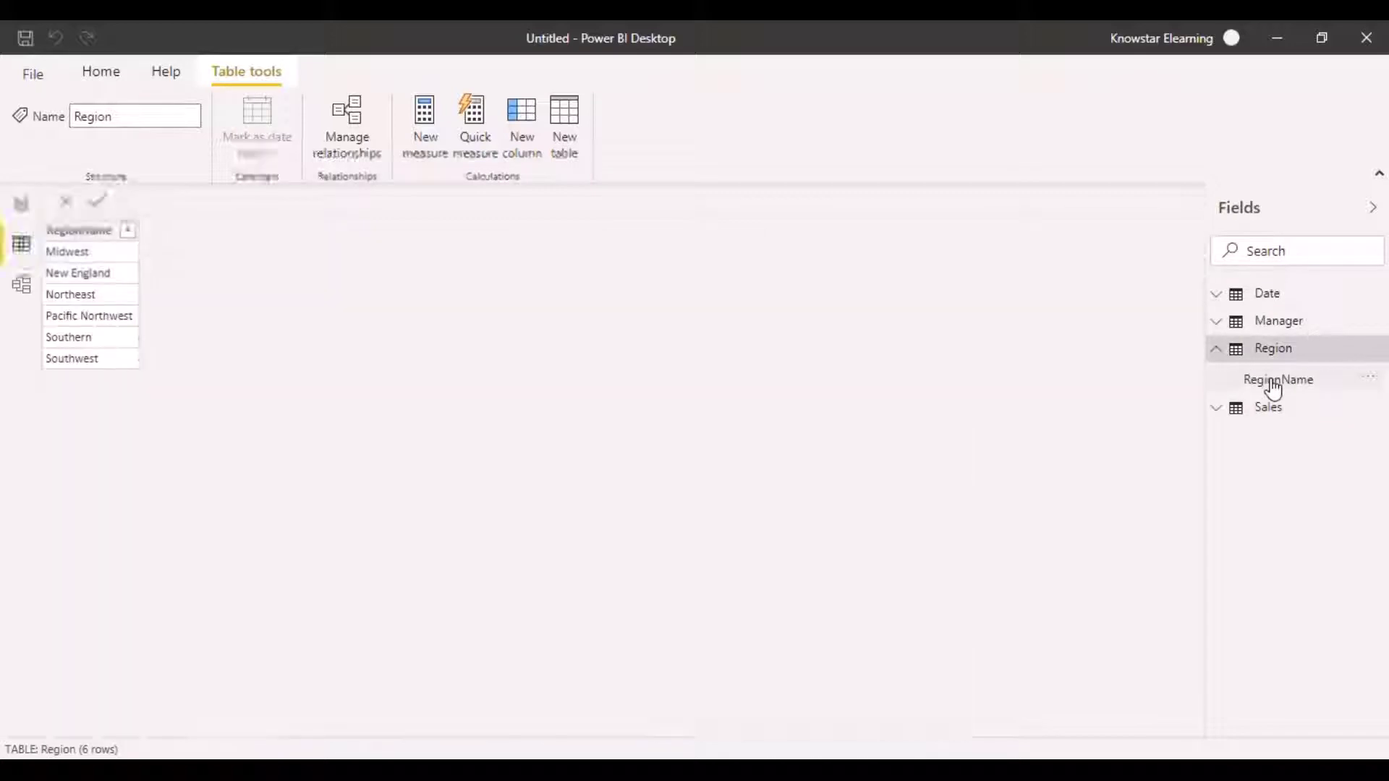
left_click(1274, 389)
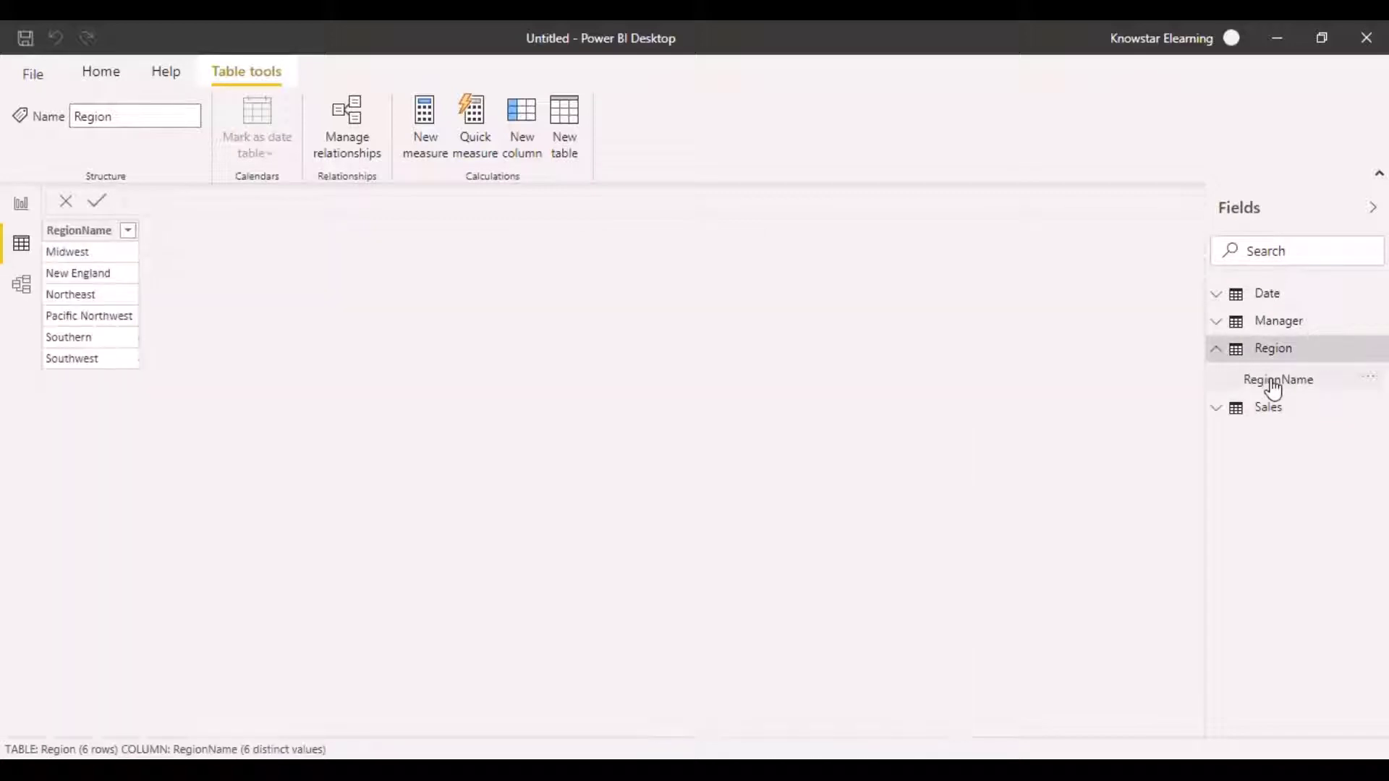
left_click(1217, 323)
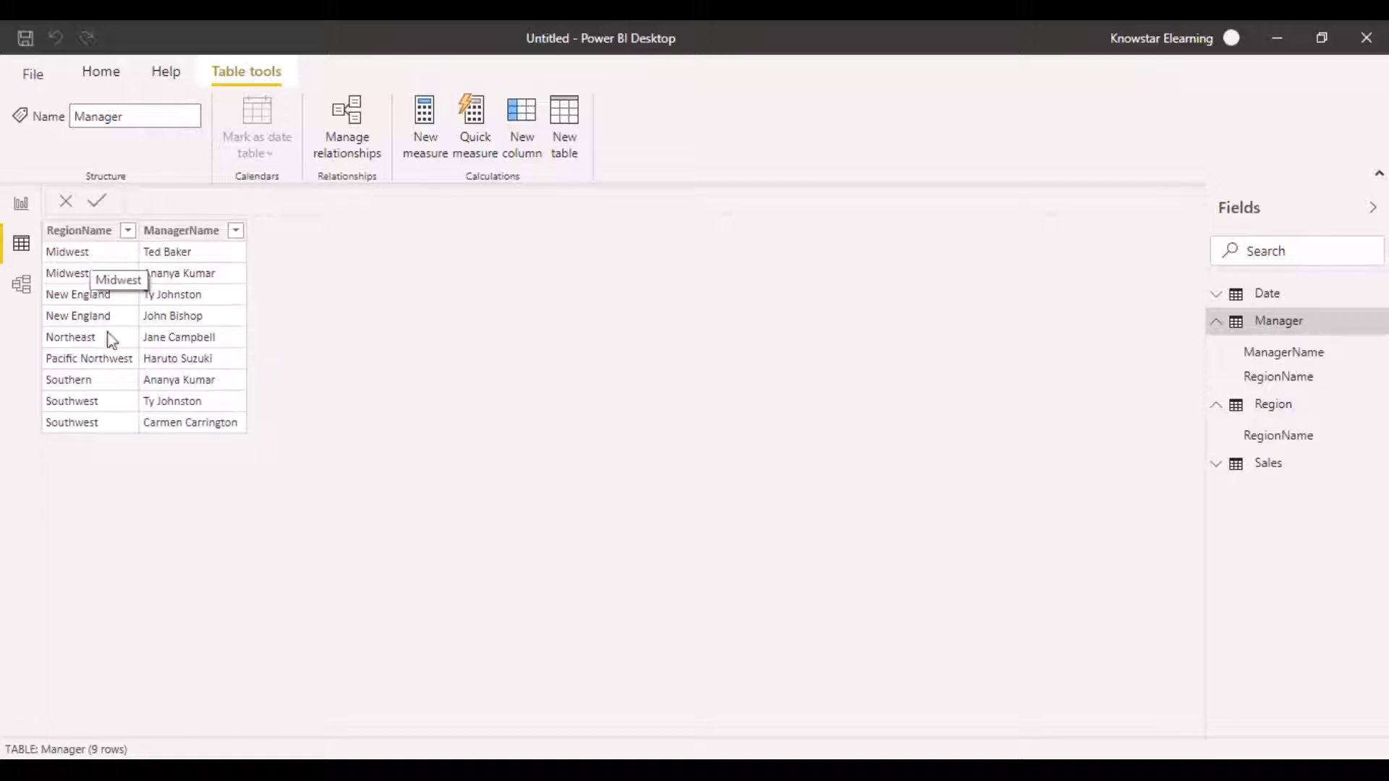
Step: Compare distinct counts: ManagerName has 7 values, RegionName has 6
left_click(239, 282)
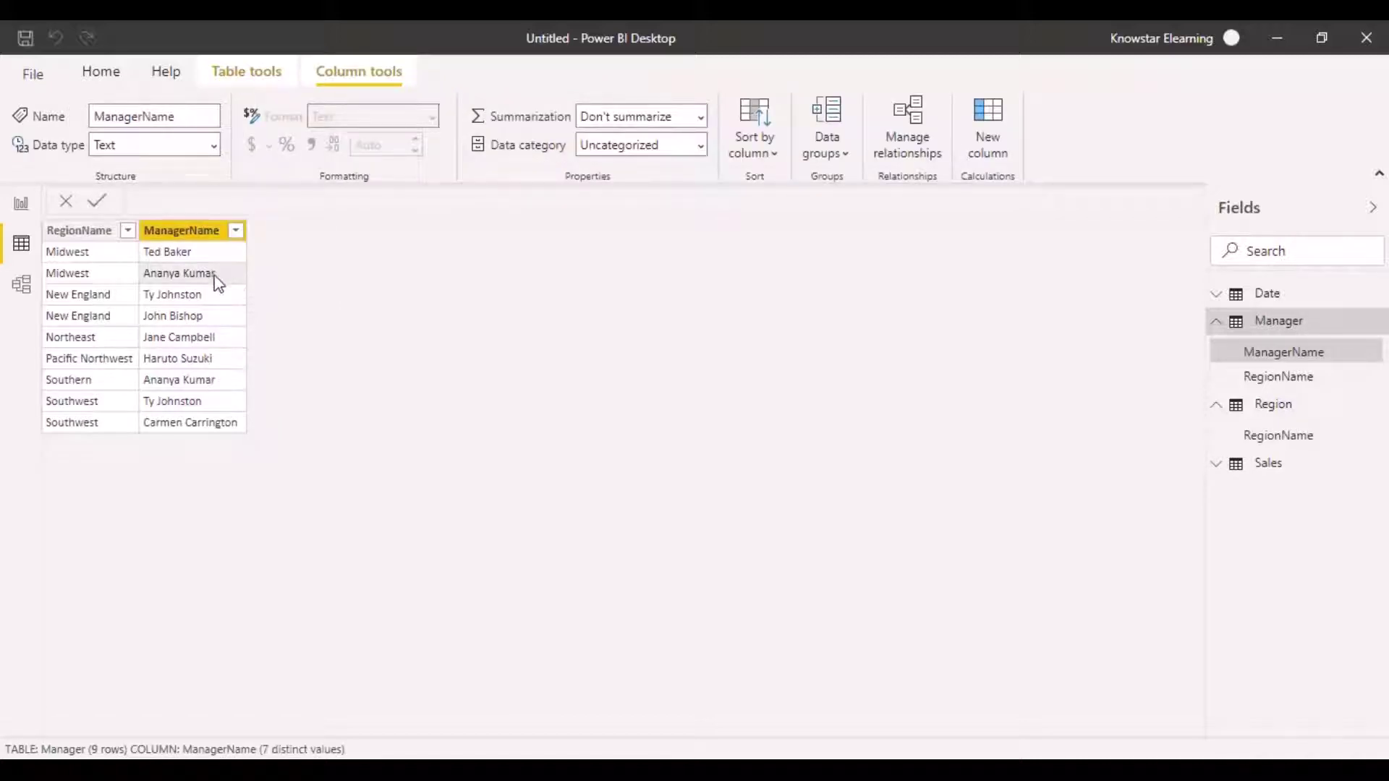
left_click(91, 279)
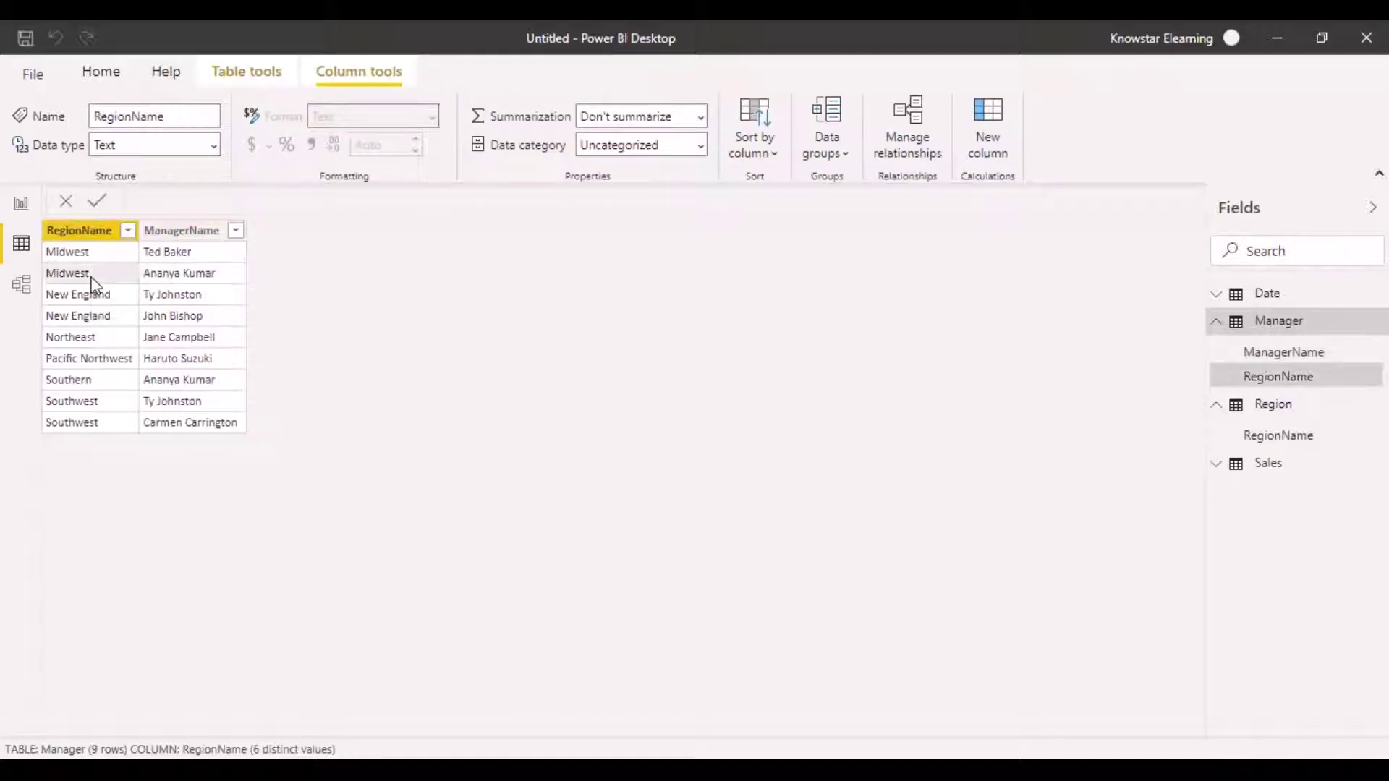
left_click(177, 381)
left_click(98, 379)
left_click(200, 249)
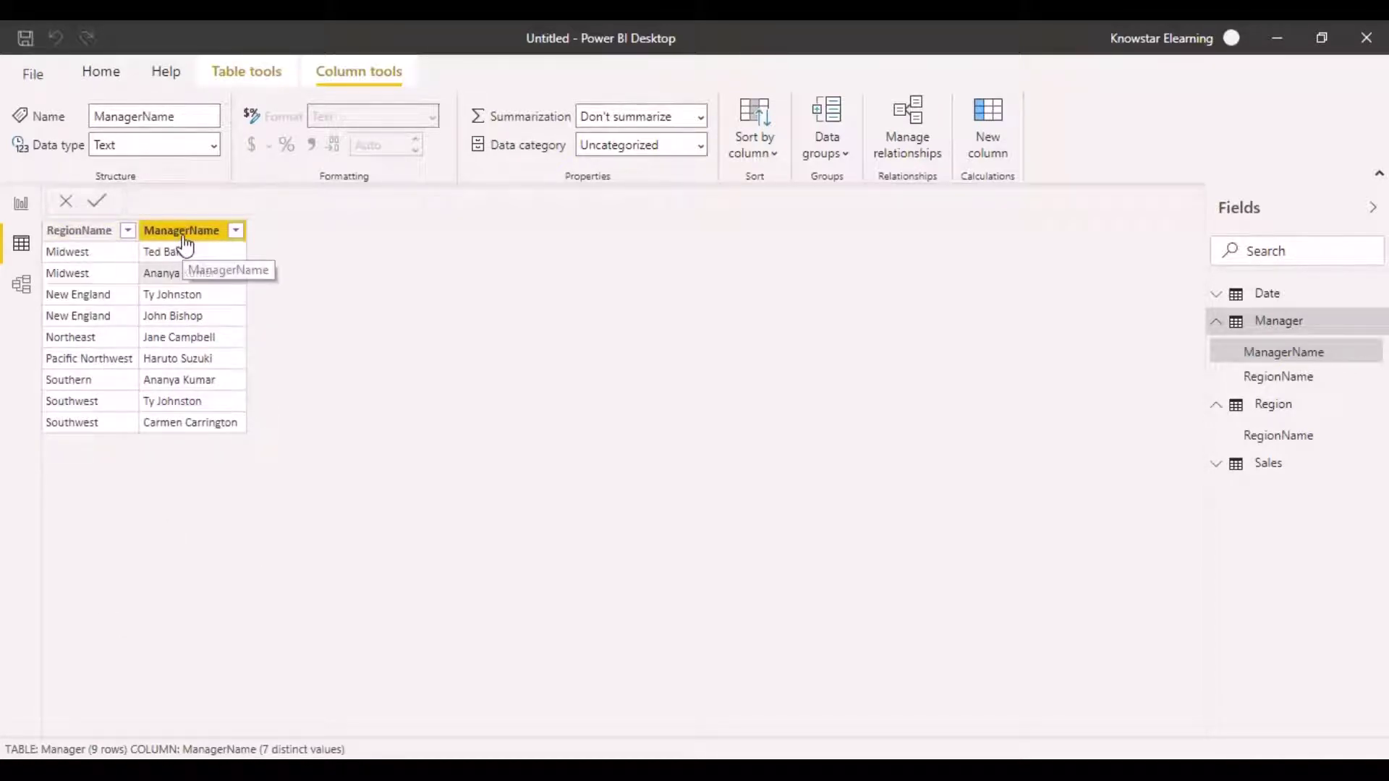
Step: Show the model diagram and select RegionName in the Manager table card
left_click(22, 284)
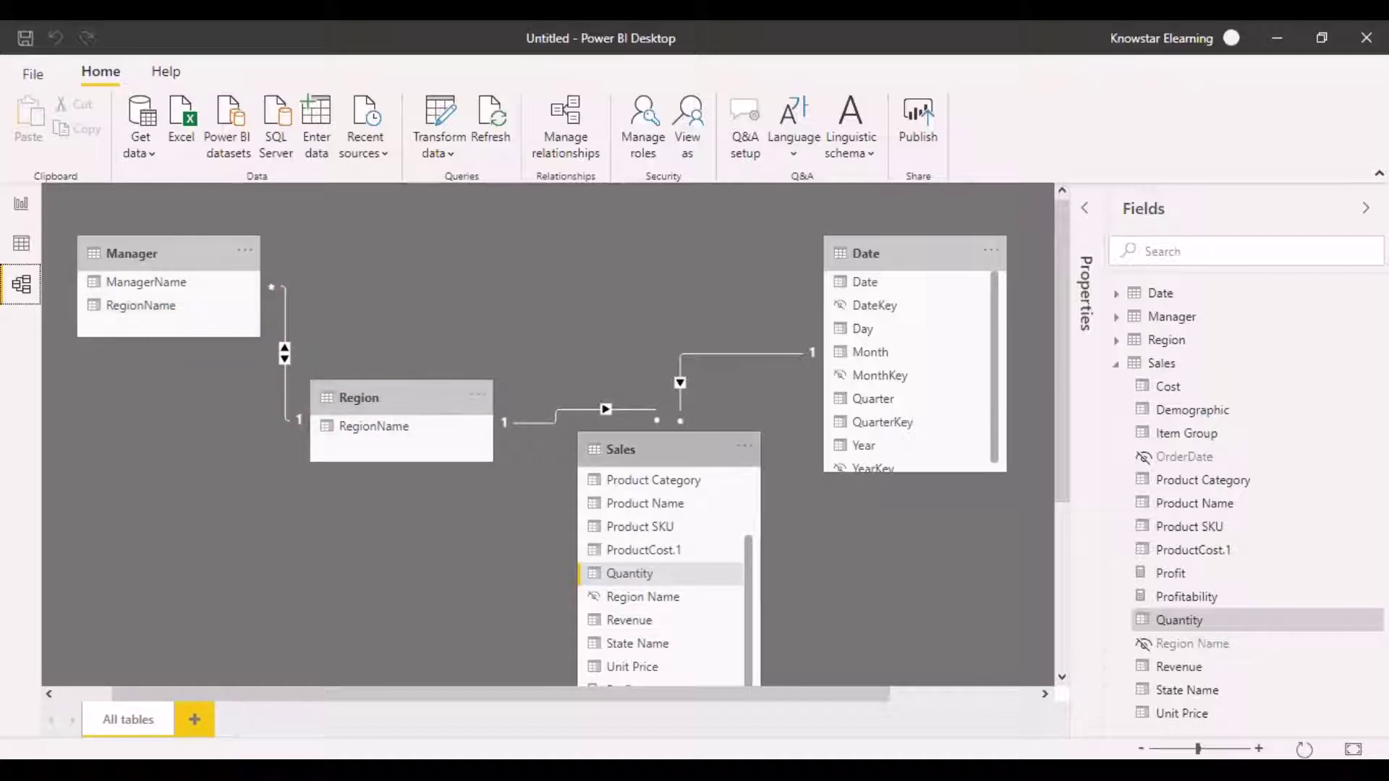
left_click(751, 606)
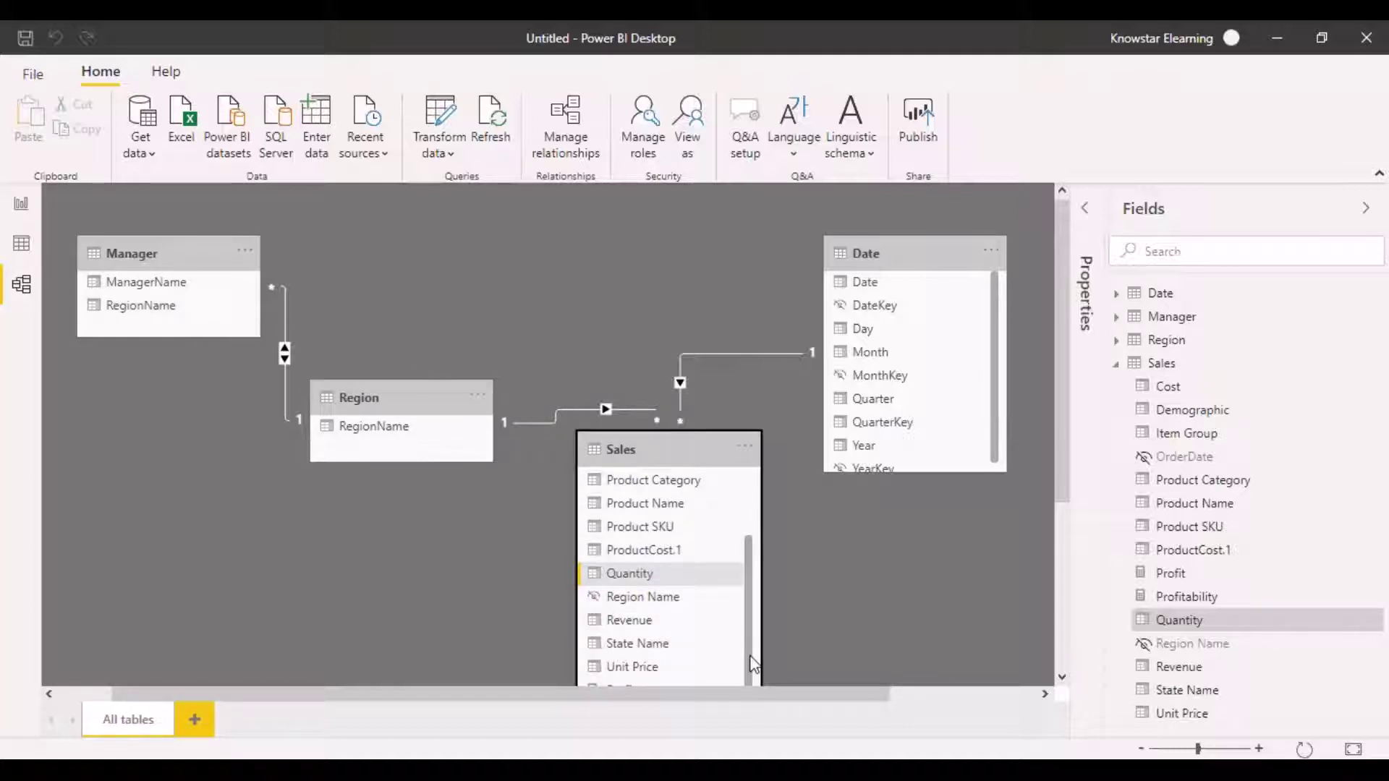
left_click(149, 320)
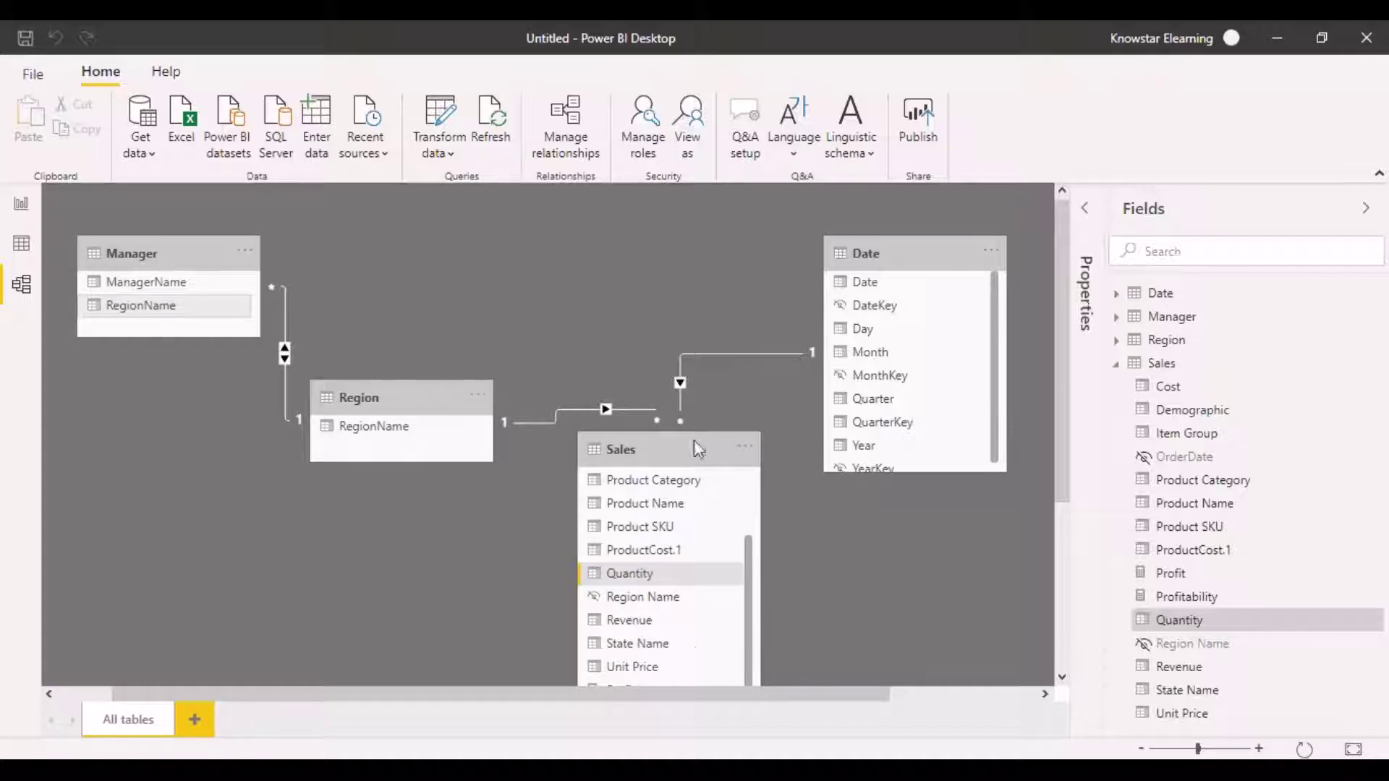
left_click(200, 316)
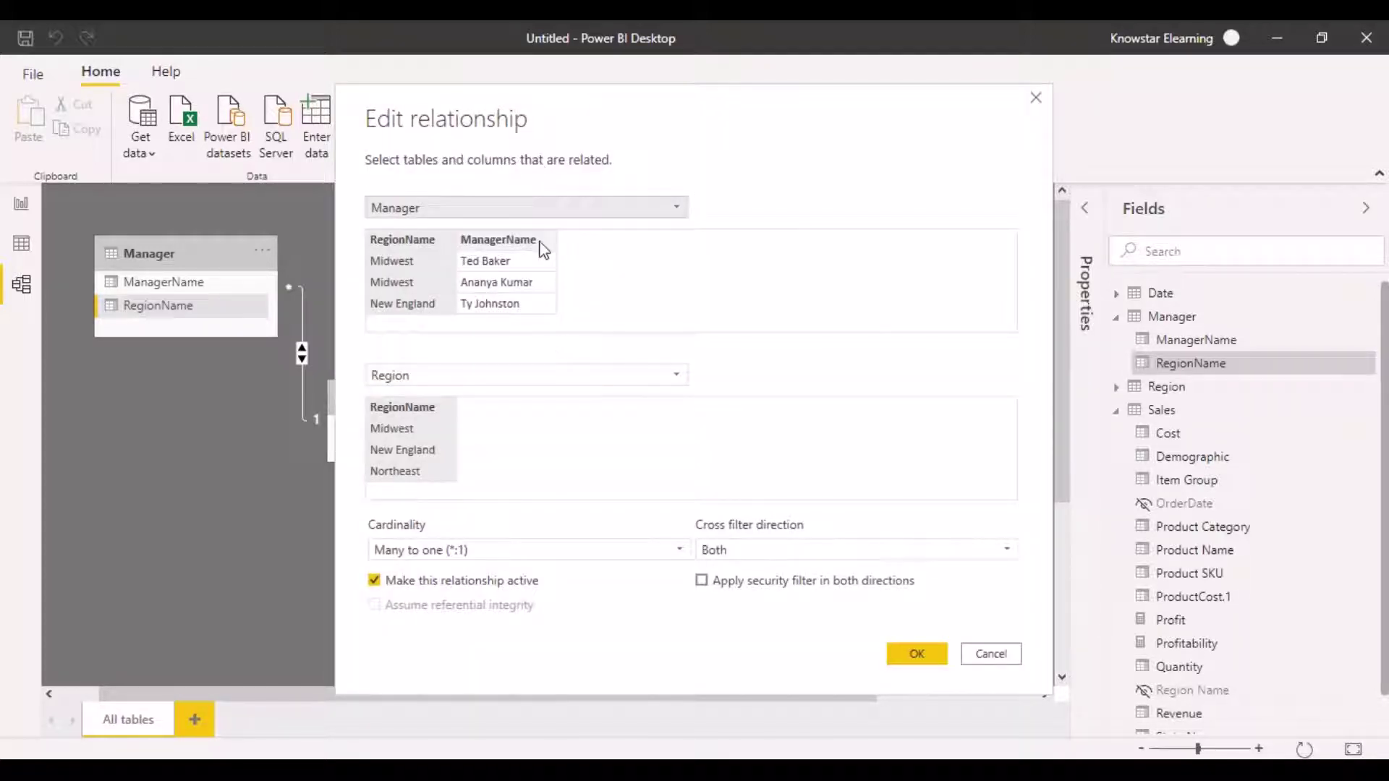
Step: Change the Manager–Region relationship's cross filter direction to Single and confirm
left_click(1010, 554)
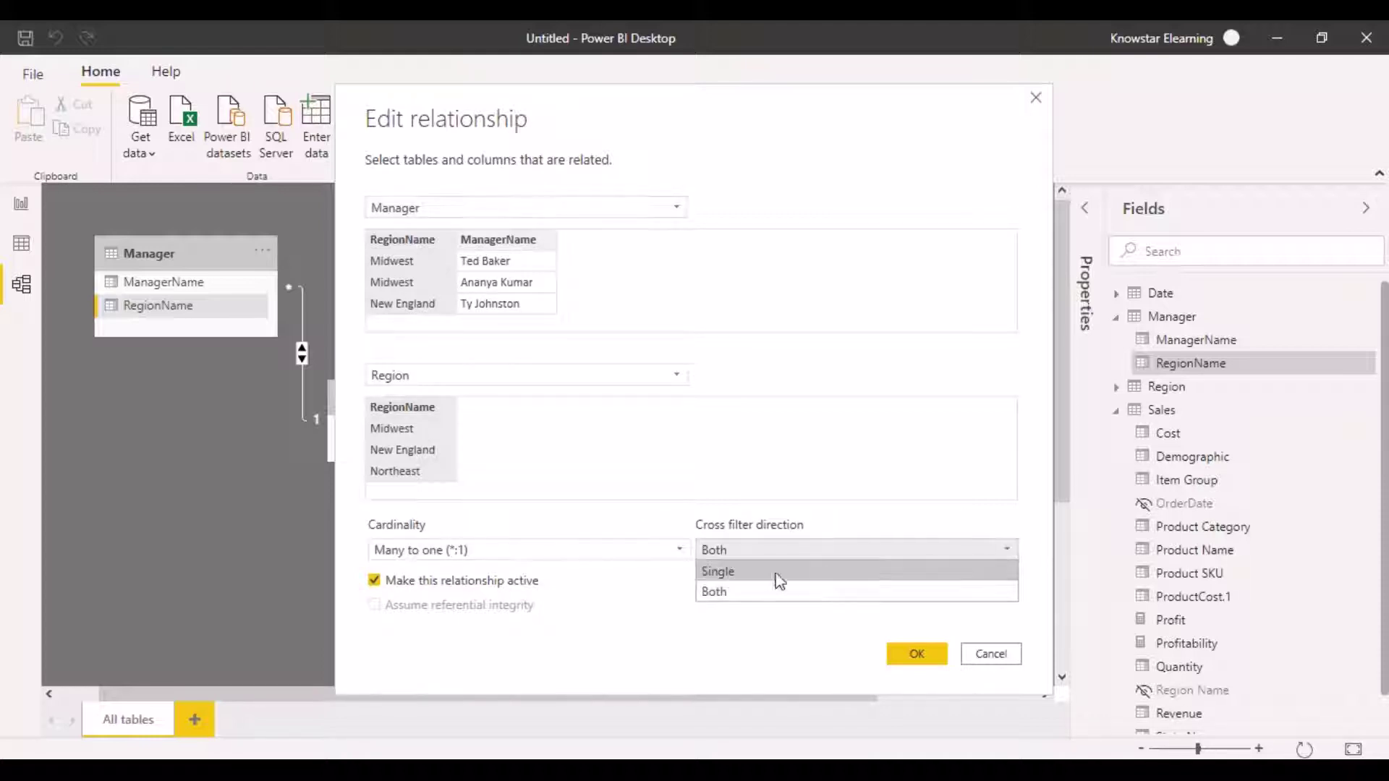
left_click(756, 573)
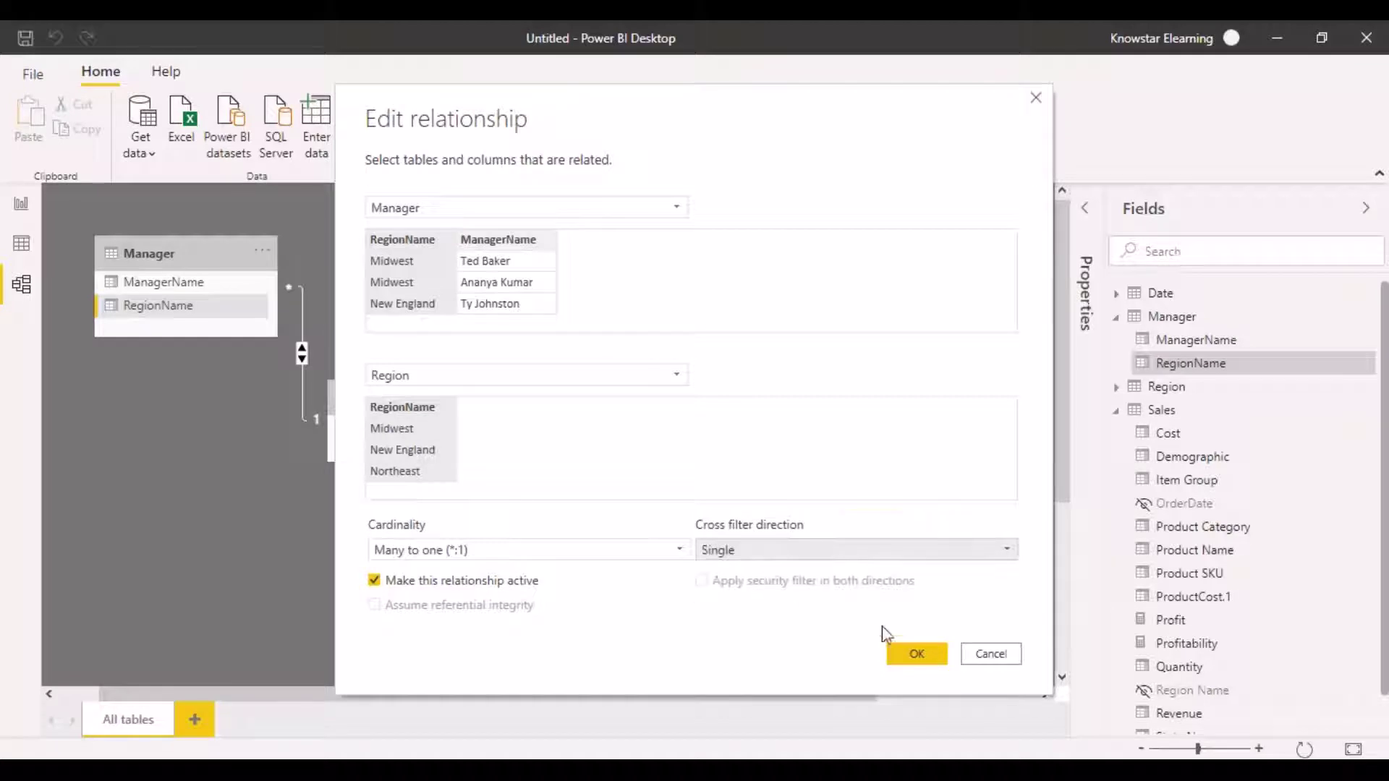
left_click(918, 654)
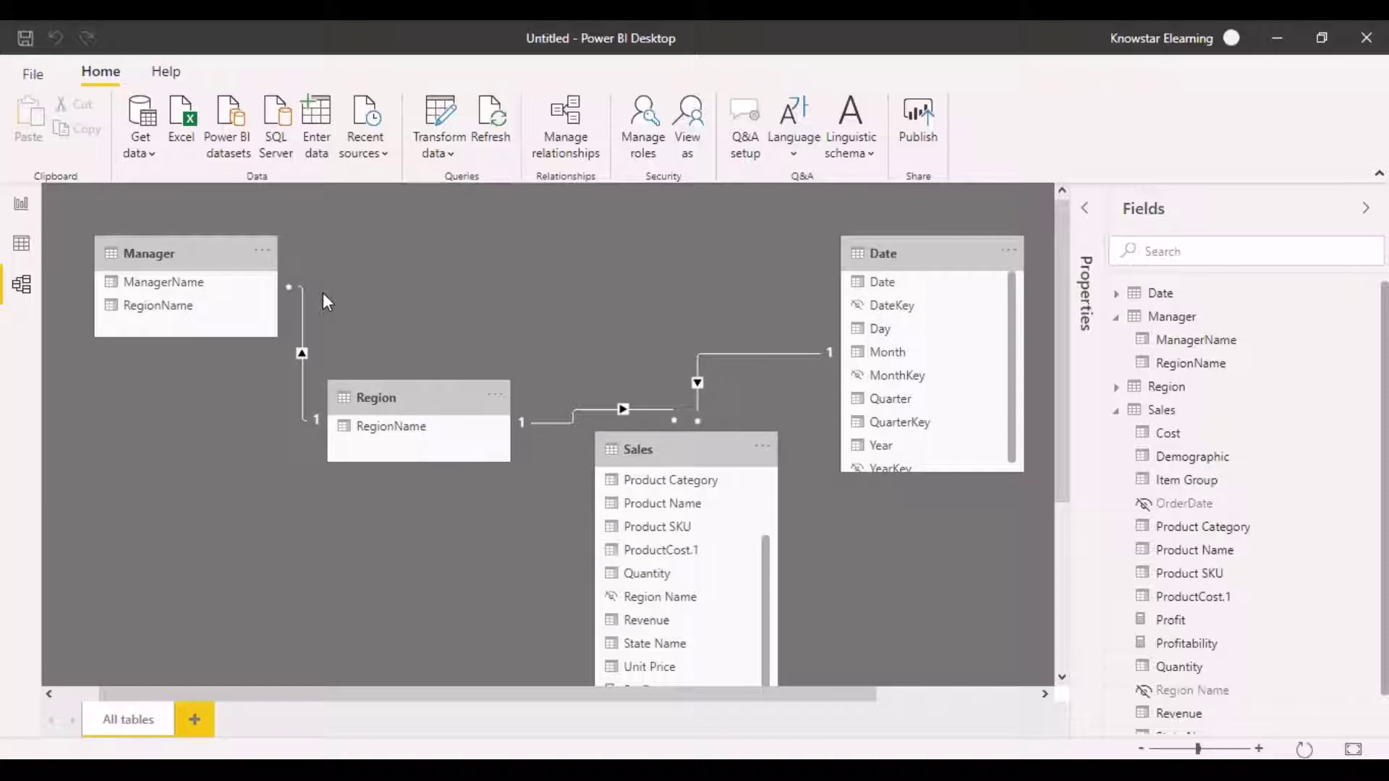
Step: On the report page, build an enlarged chart of Sales Revenue by Manager's ManagerName
left_click(22, 206)
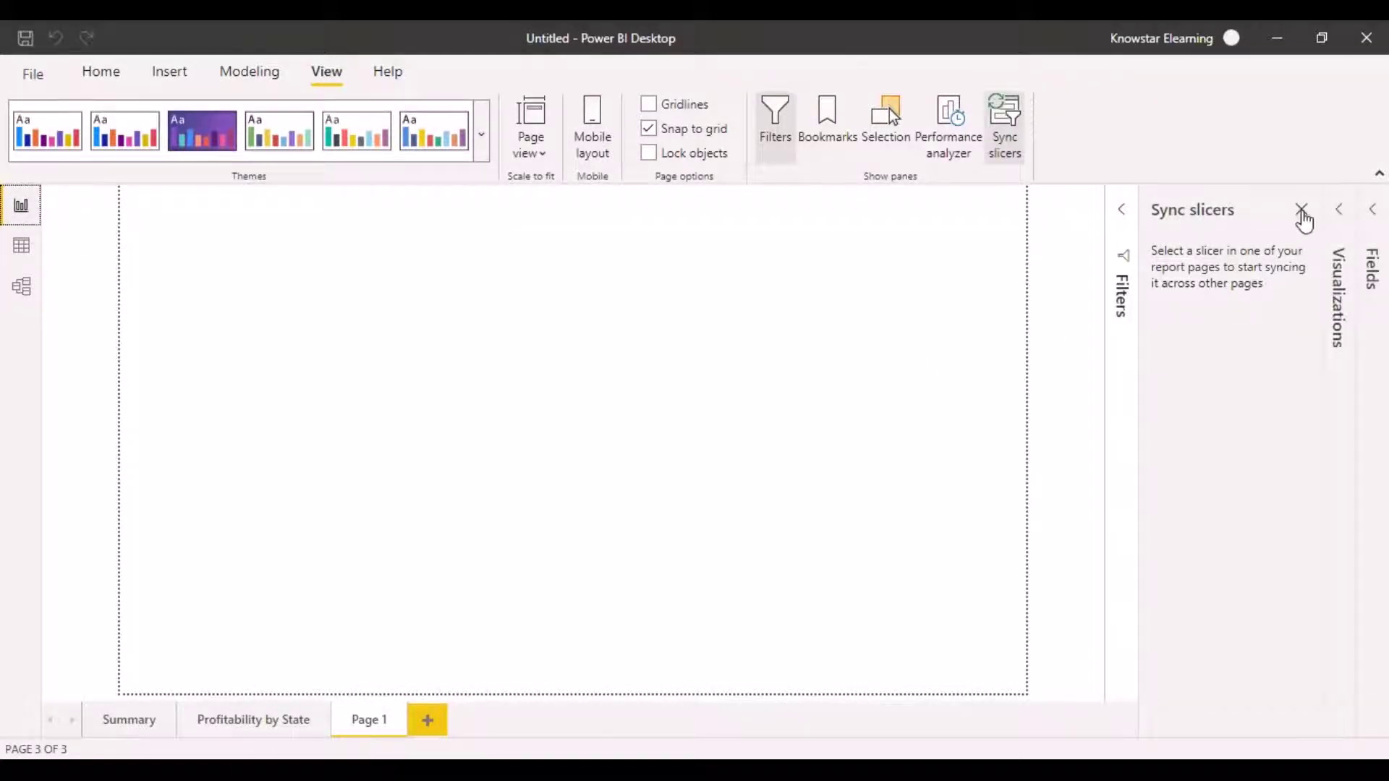
left_click(1302, 209)
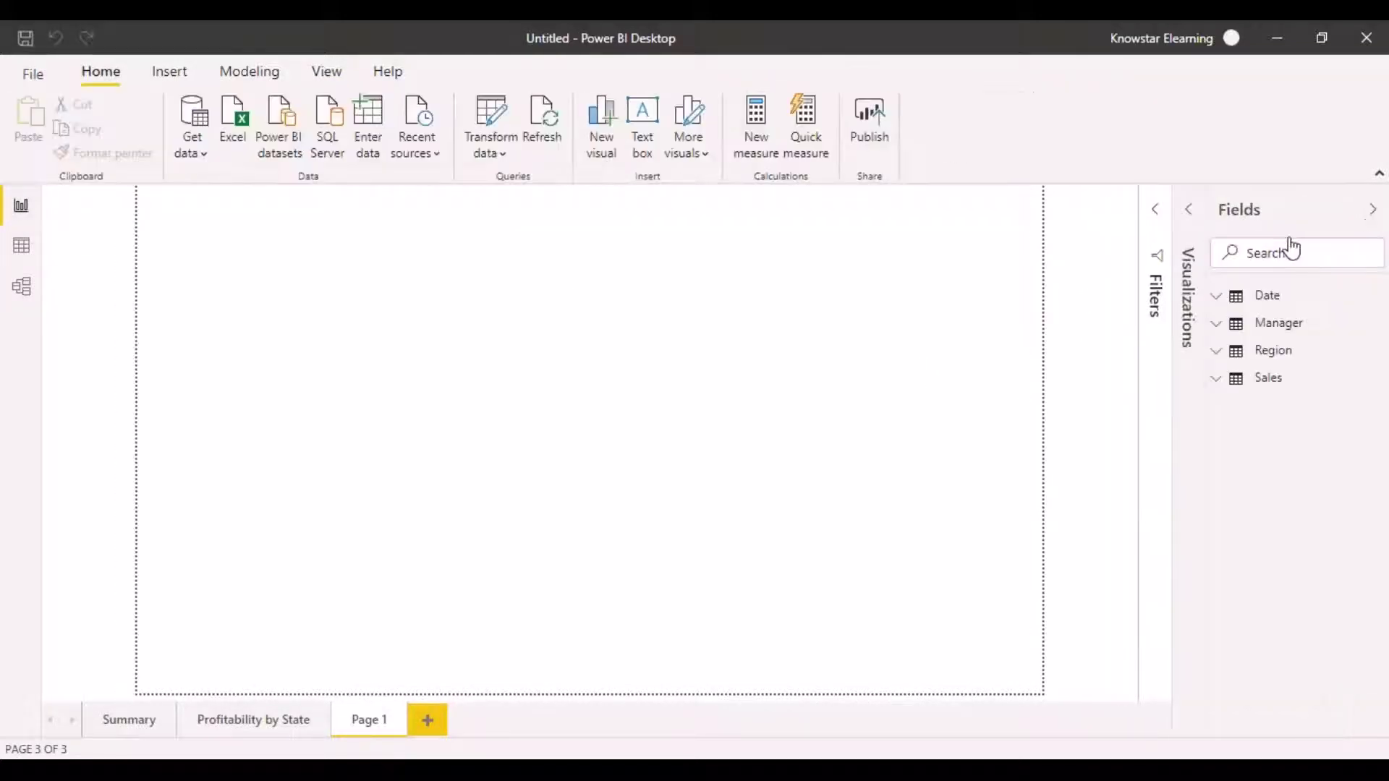
left_click(1219, 379)
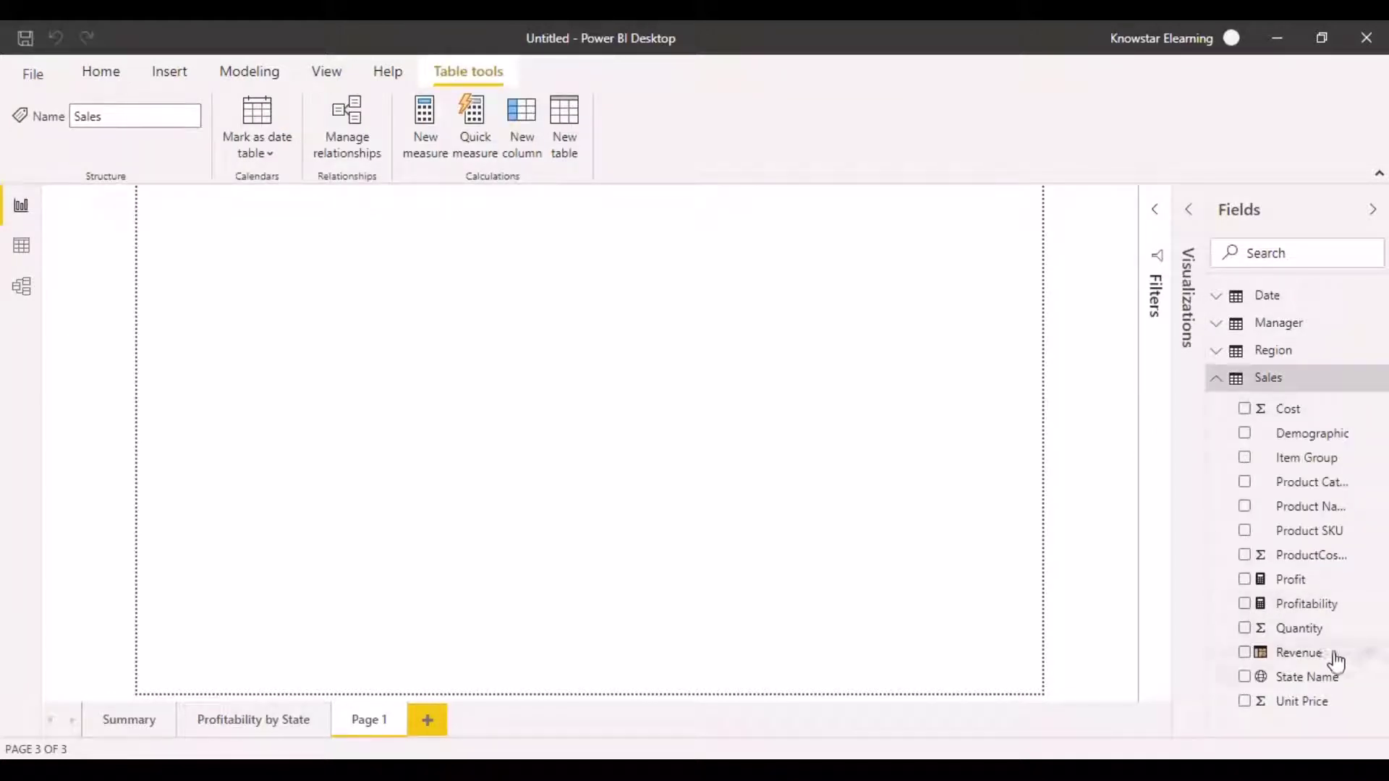
left_click(1246, 652)
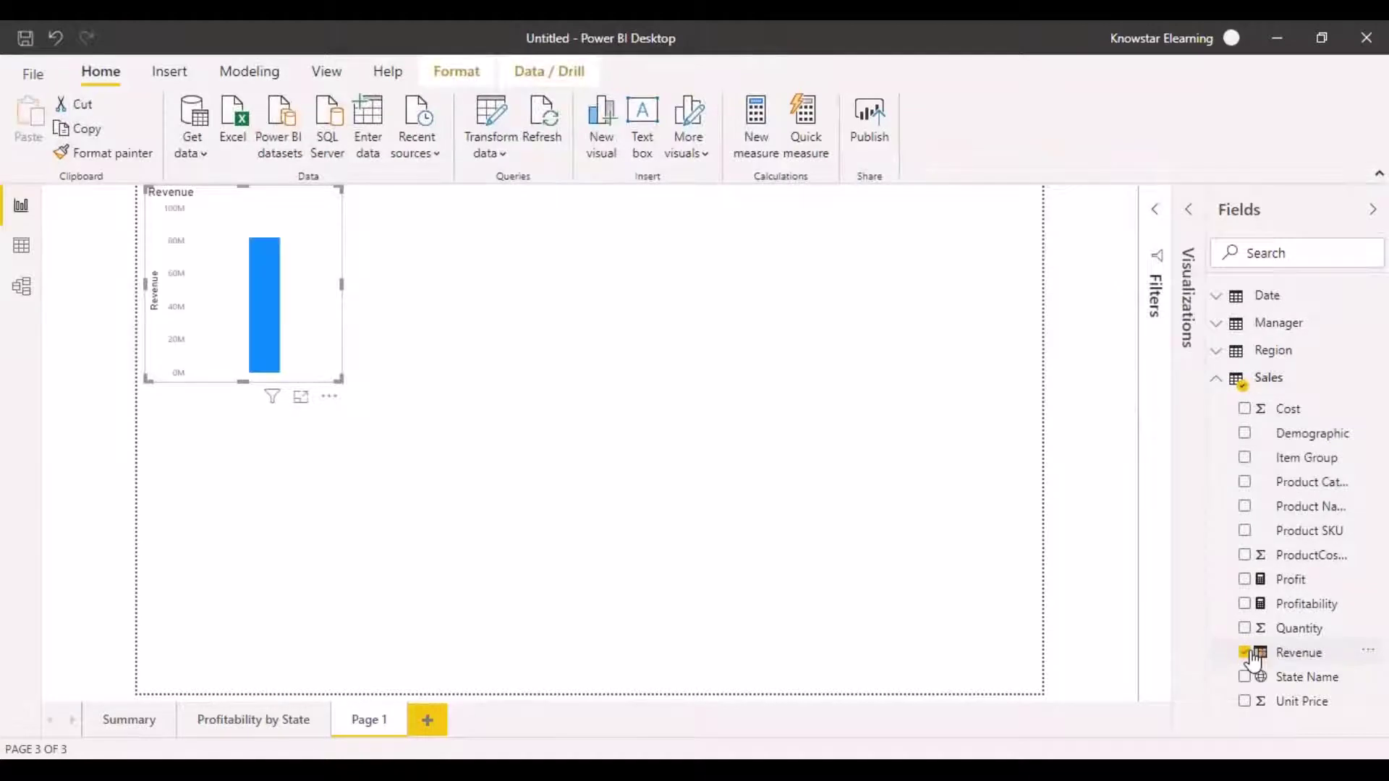
left_click(1224, 332)
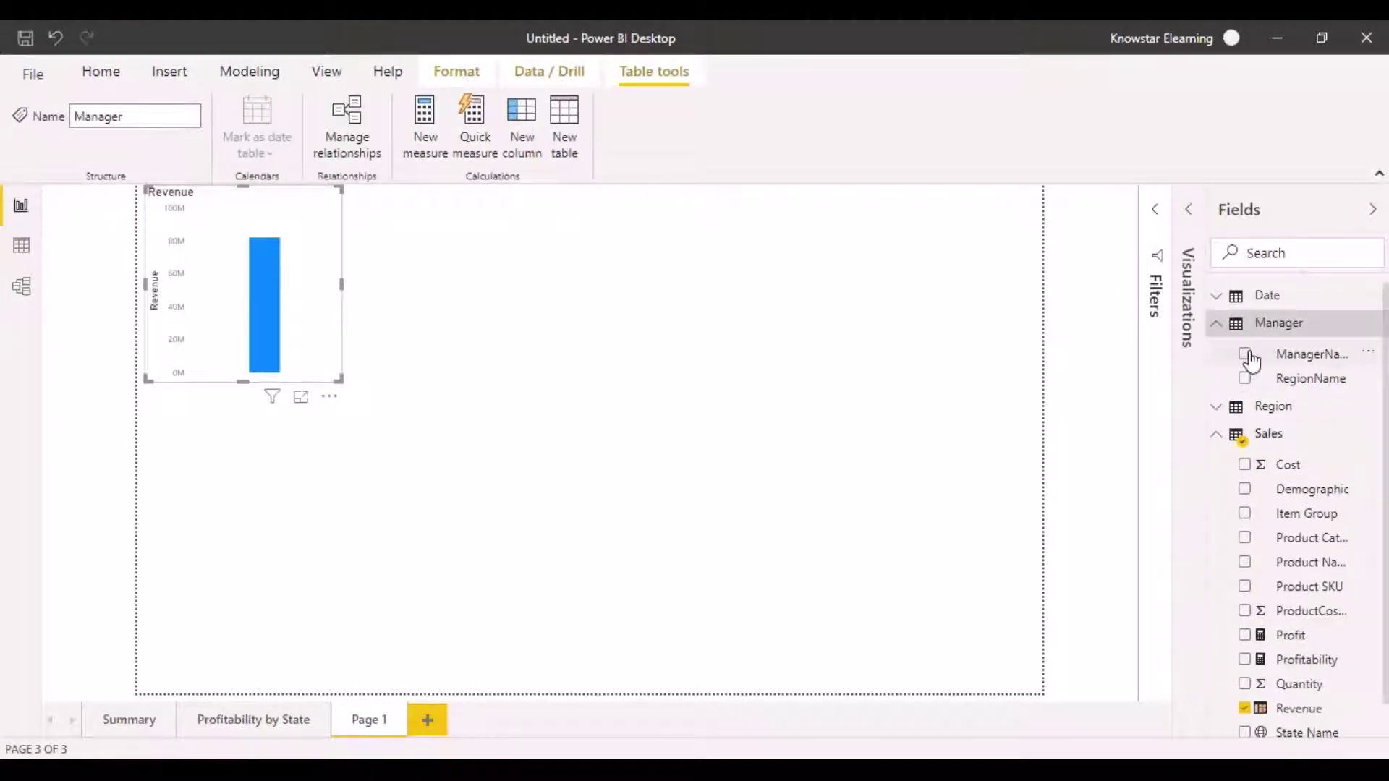
left_click(1246, 355)
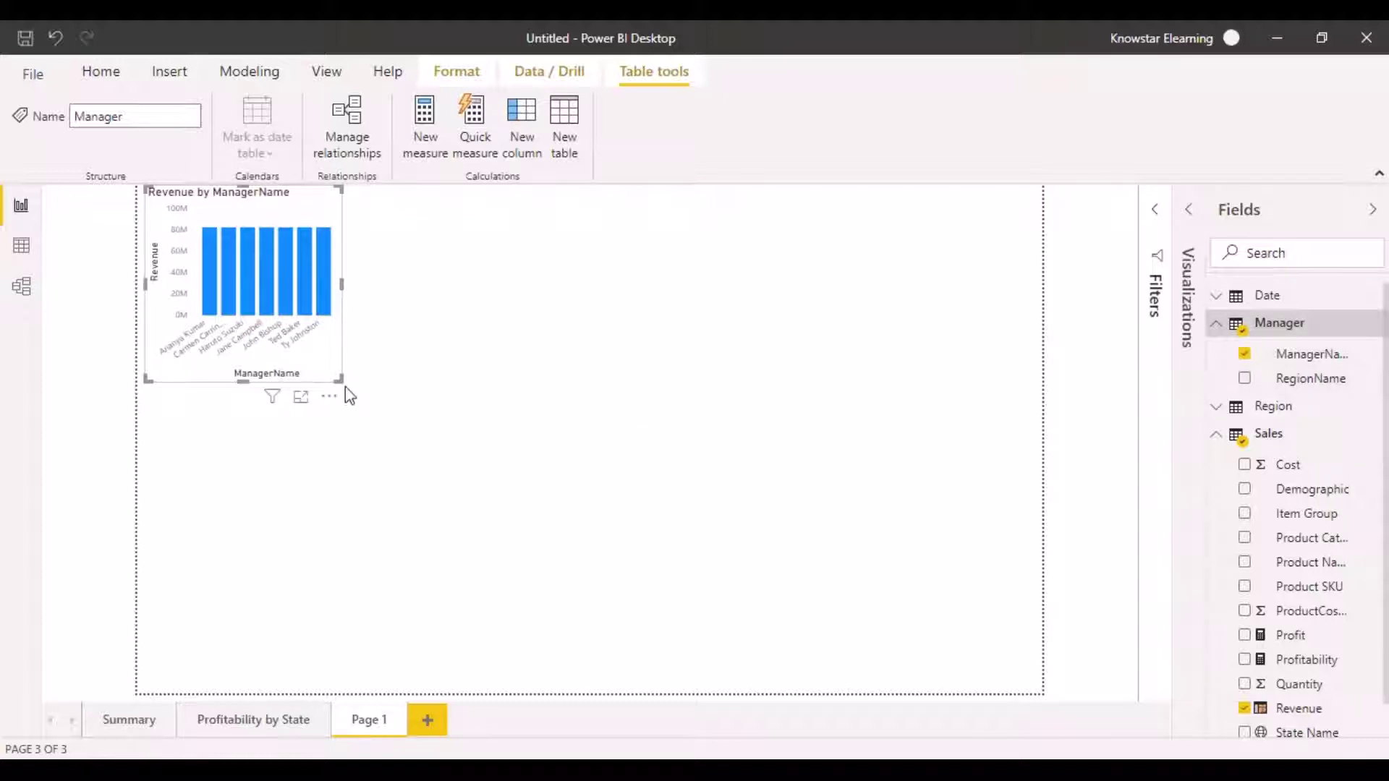
left_click_drag(340, 380, 556, 492)
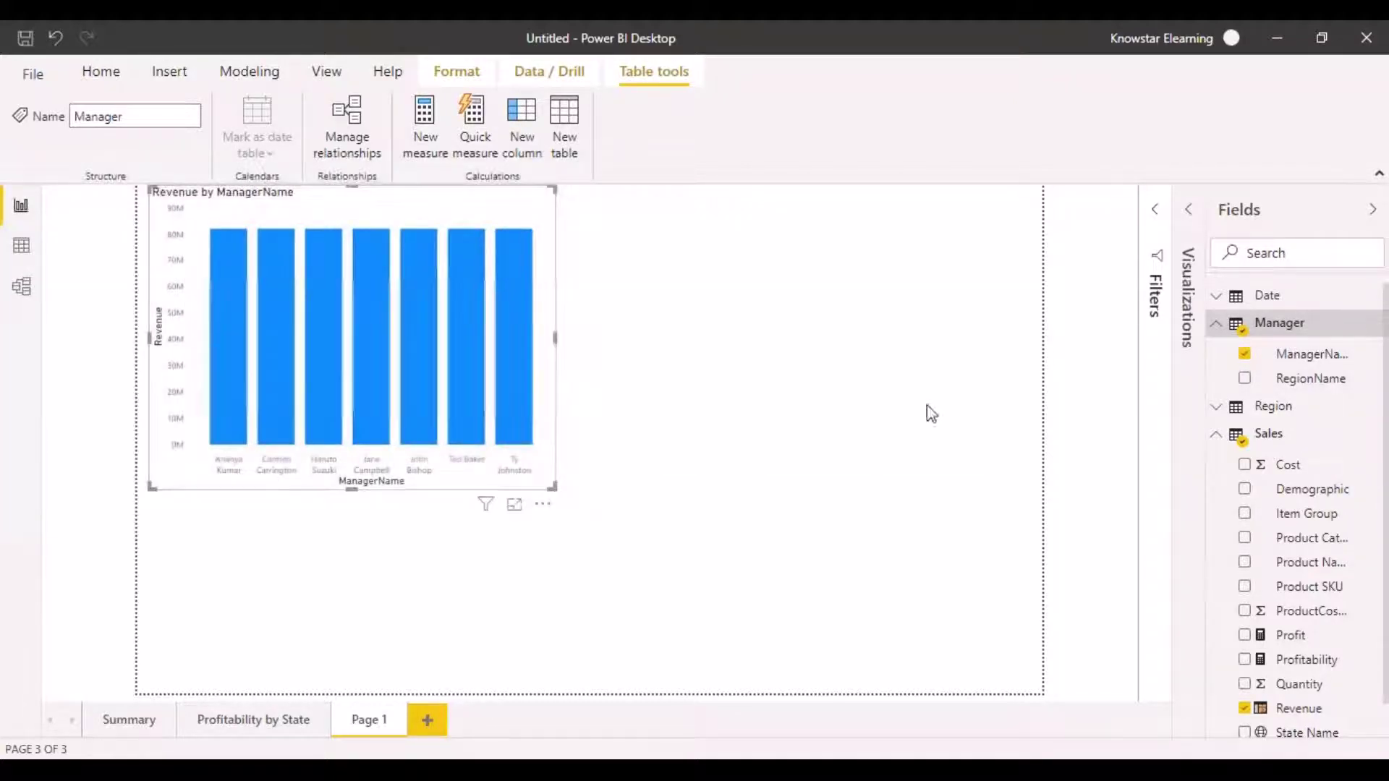
Step: Convert the Revenue by ManagerName chart into a table and shrink it to fit
left_click(1189, 217)
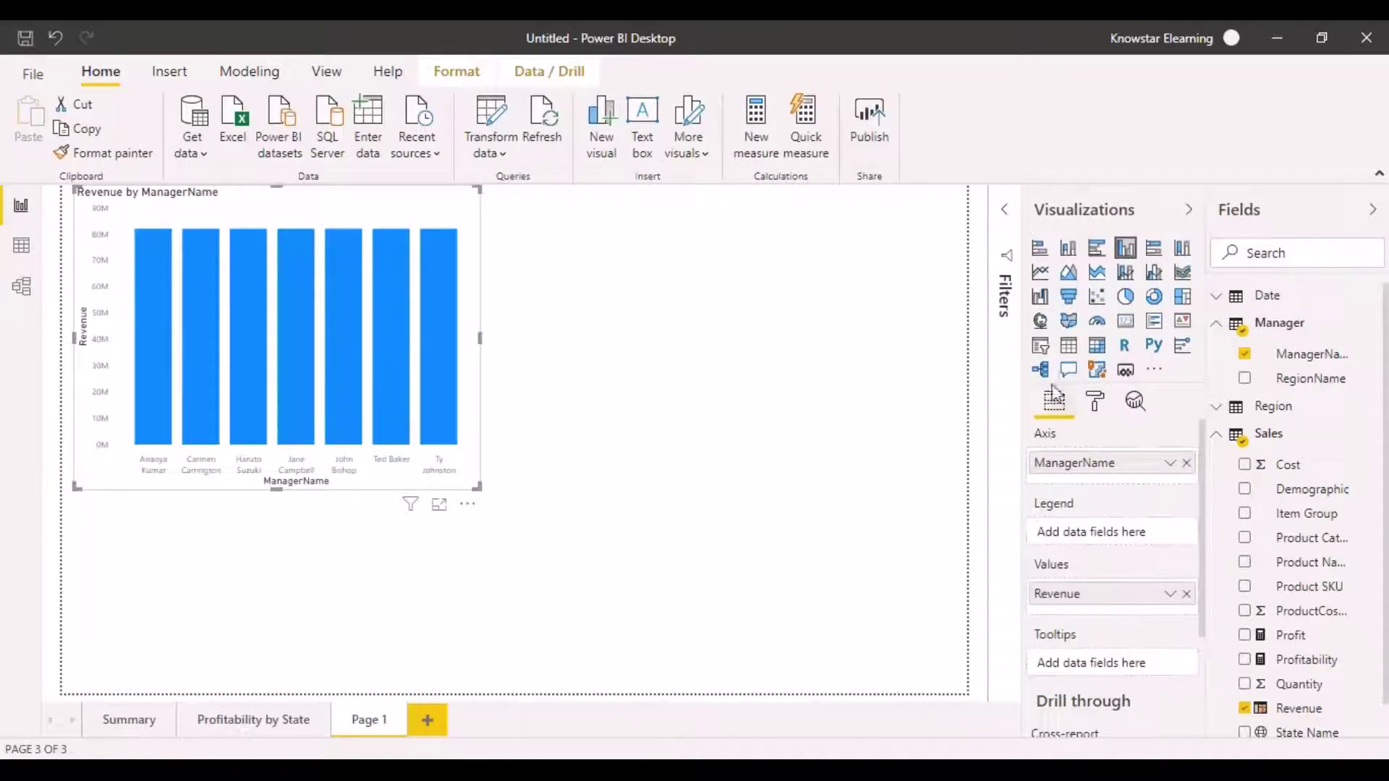
left_click(1076, 353)
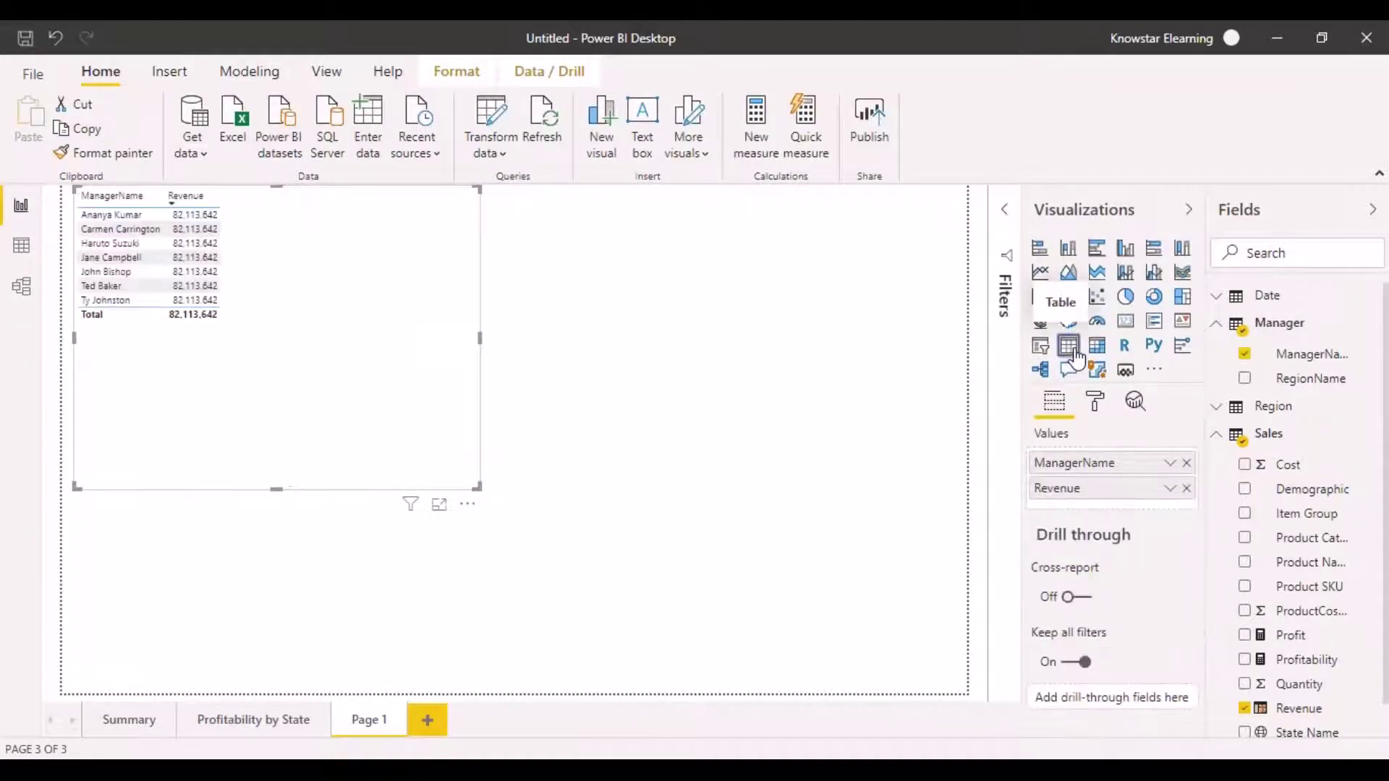
left_click_drag(475, 487, 368, 426)
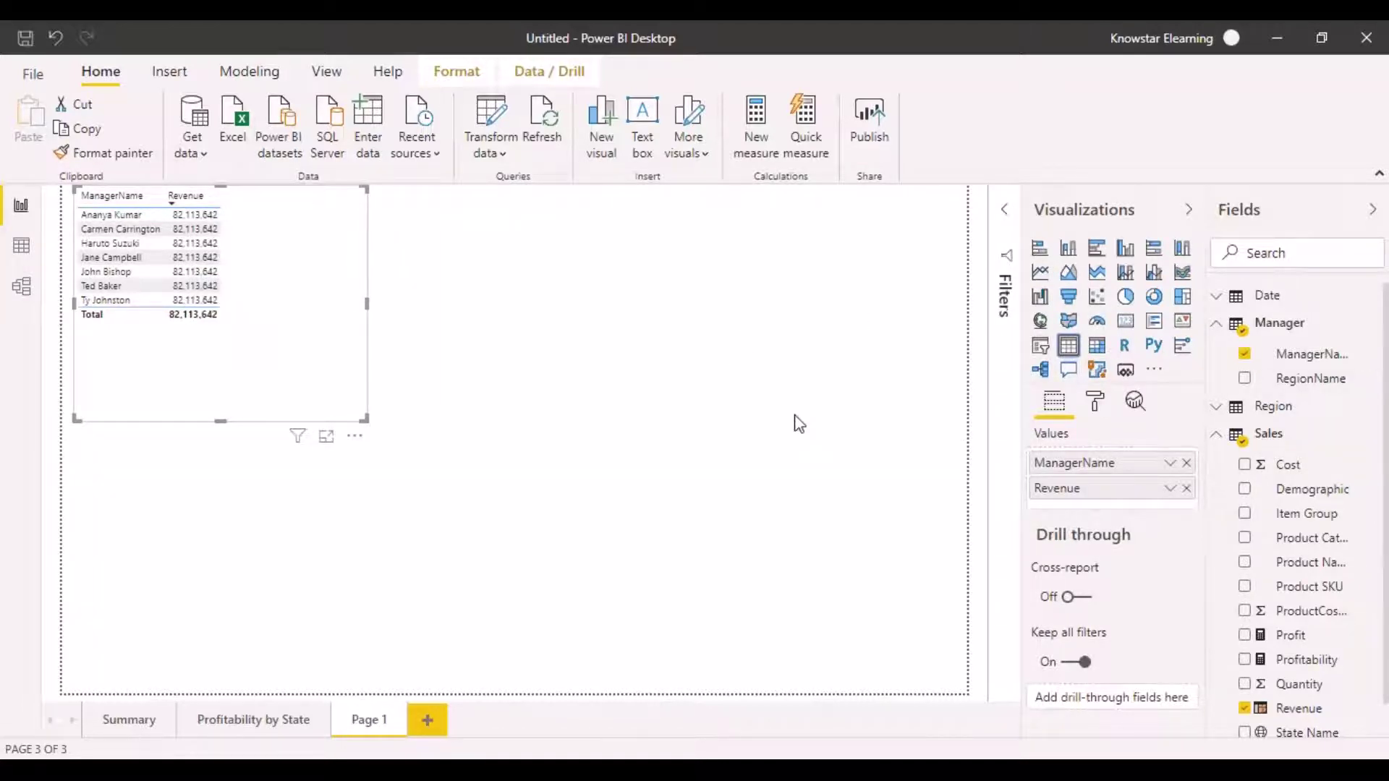
key("Escape")
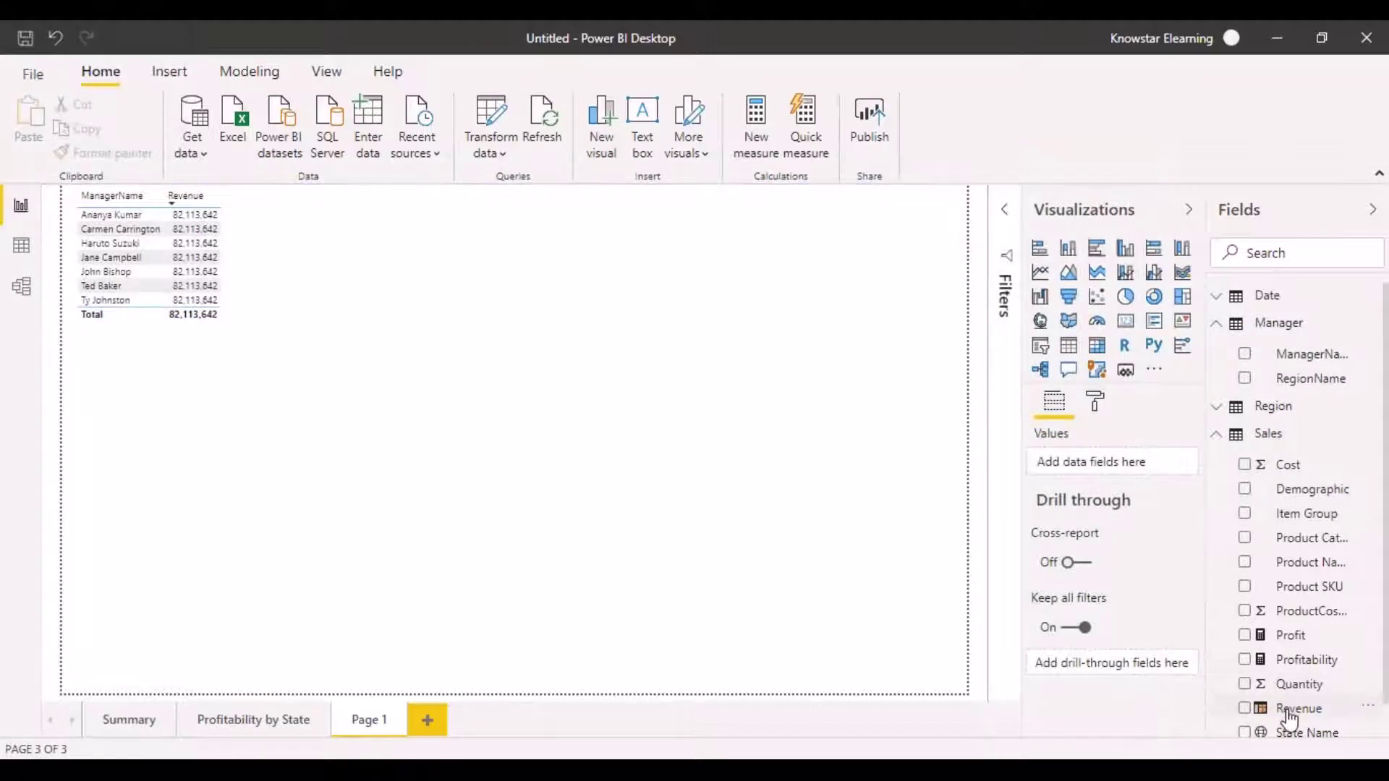
Step: After reviewing the Revenue formula, build a Revenue by Manager's RegionName table and focus it
left_click(1287, 715)
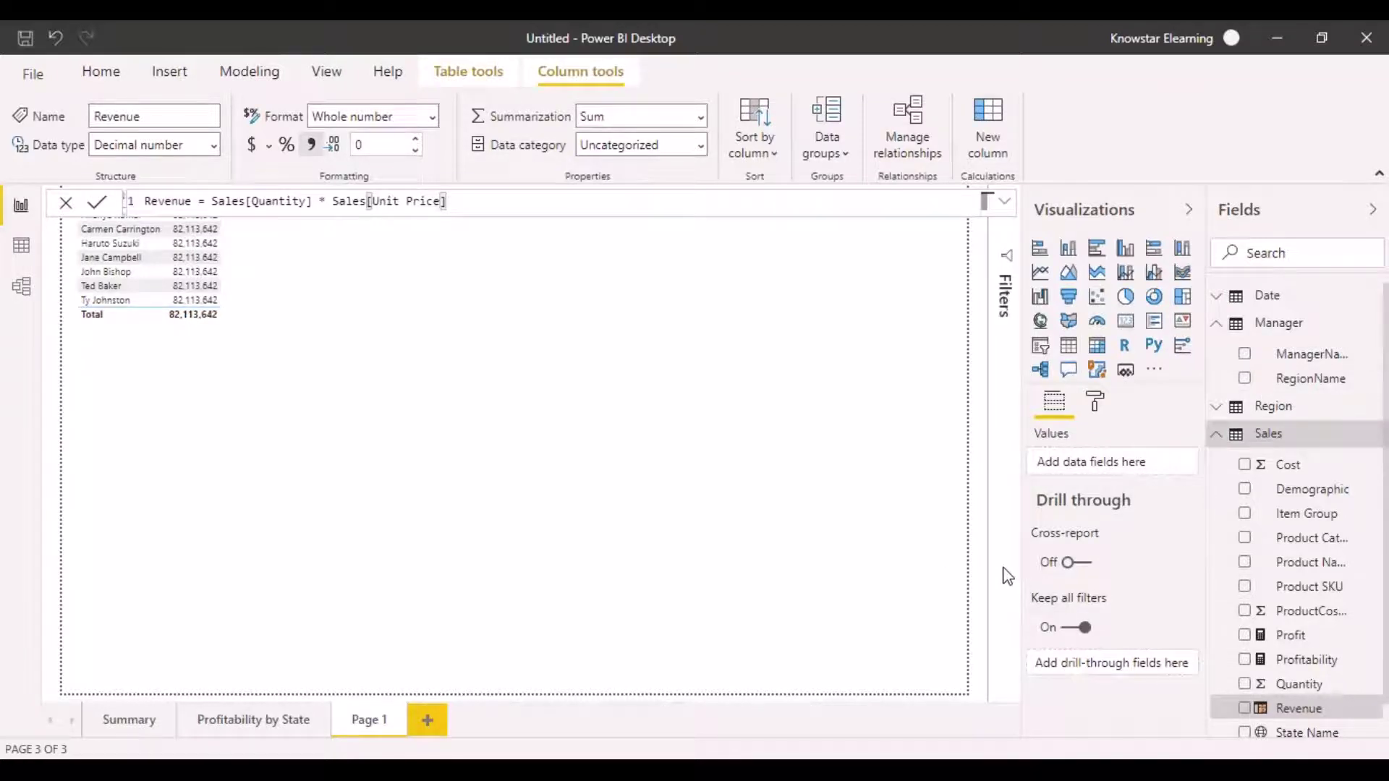
left_click(656, 578)
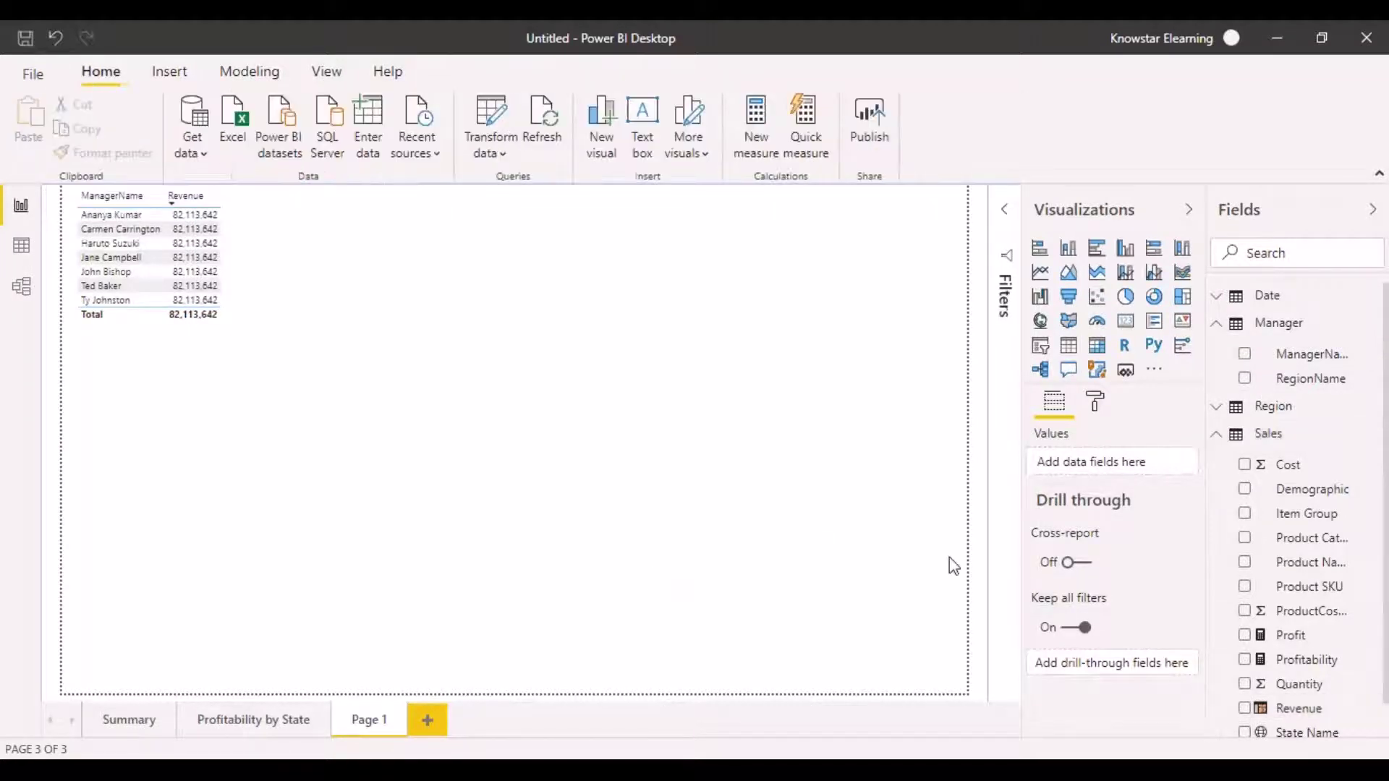
left_click(1245, 710)
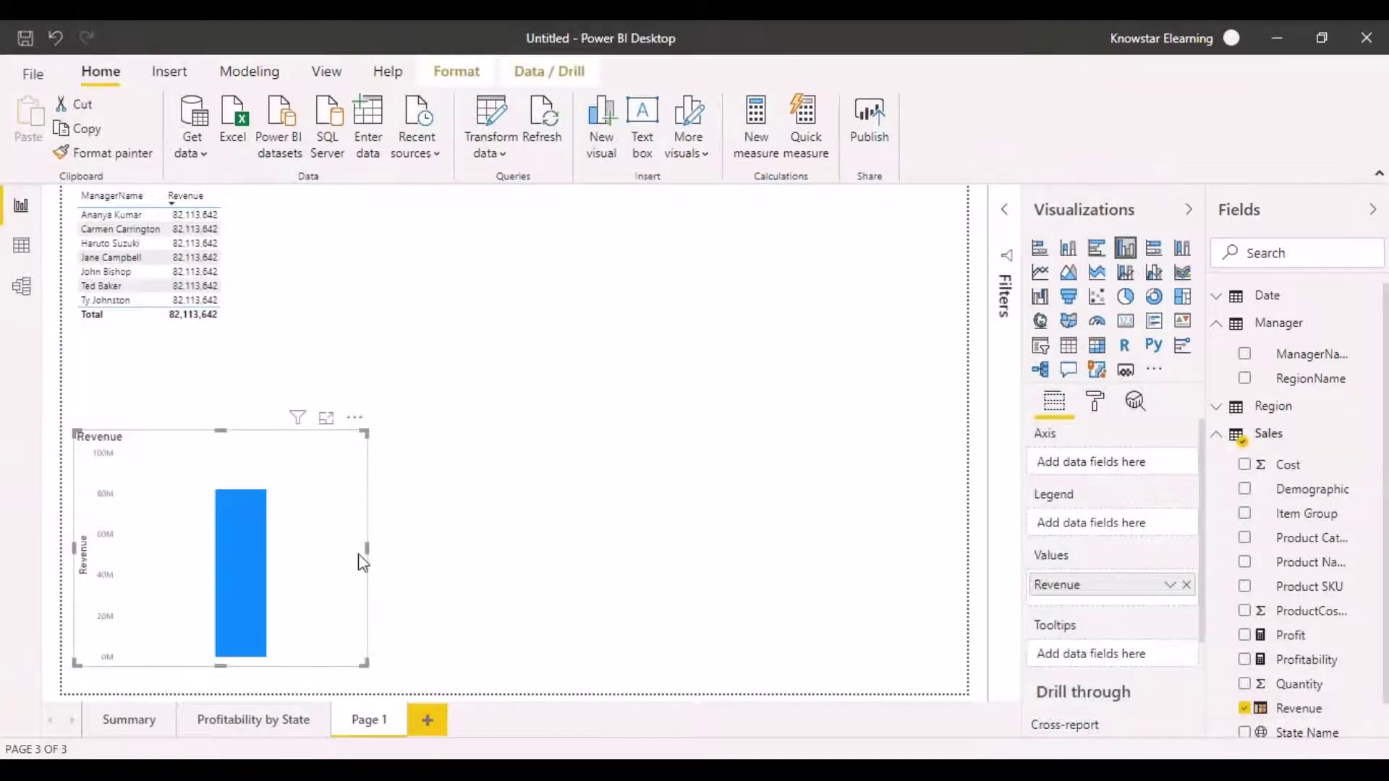
left_click(1245, 379)
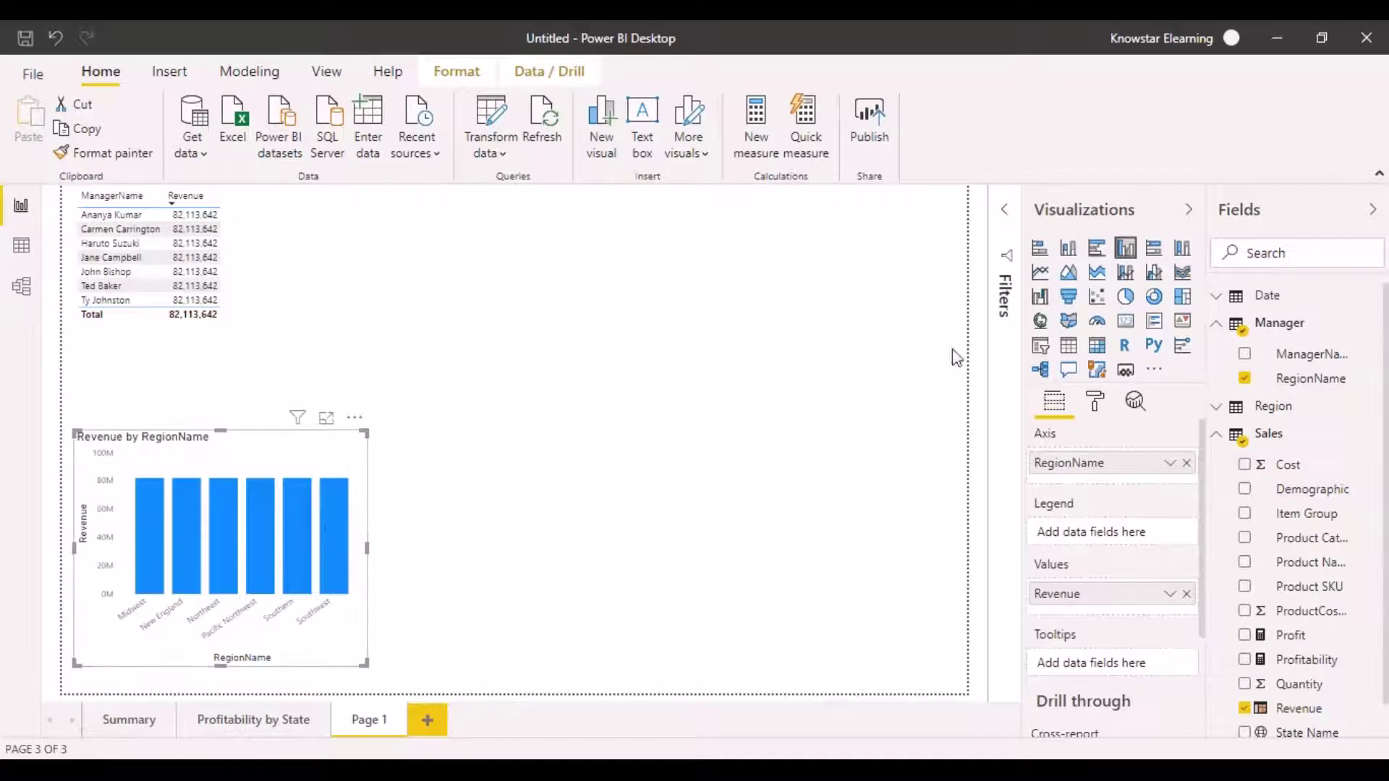
left_click(1070, 347)
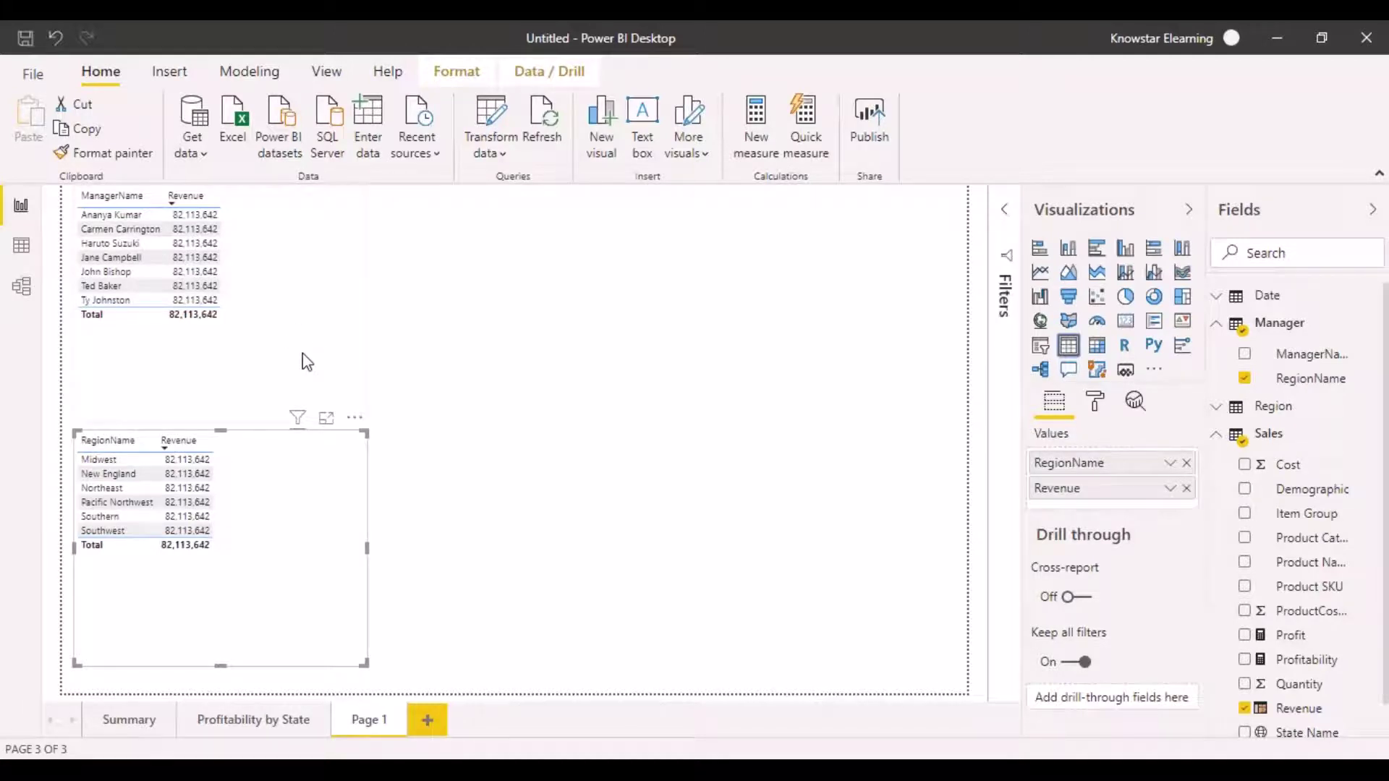
left_click(327, 419)
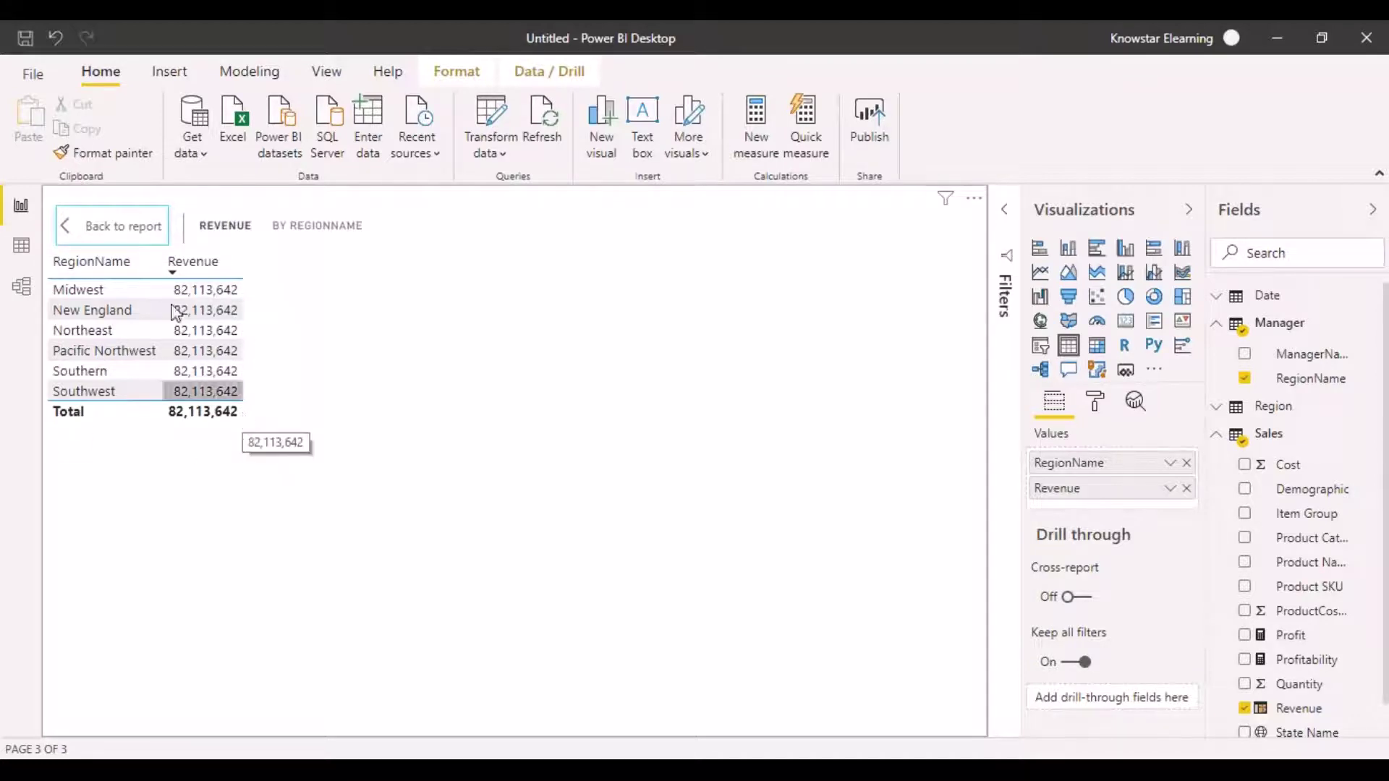
Step: Move the ManagerName table to the page's upper middle and preview it in focus mode
left_click(140, 230, "ctrl")
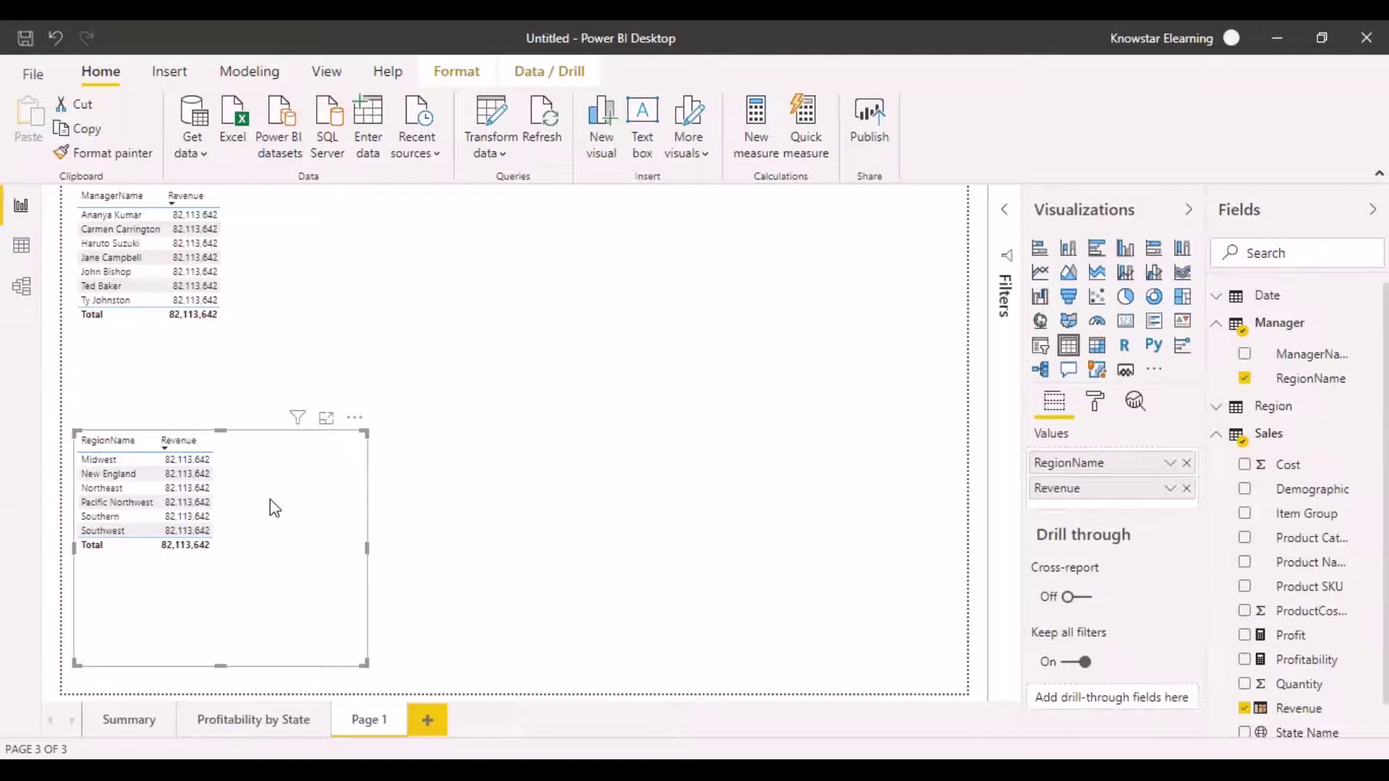
left_click(296, 208)
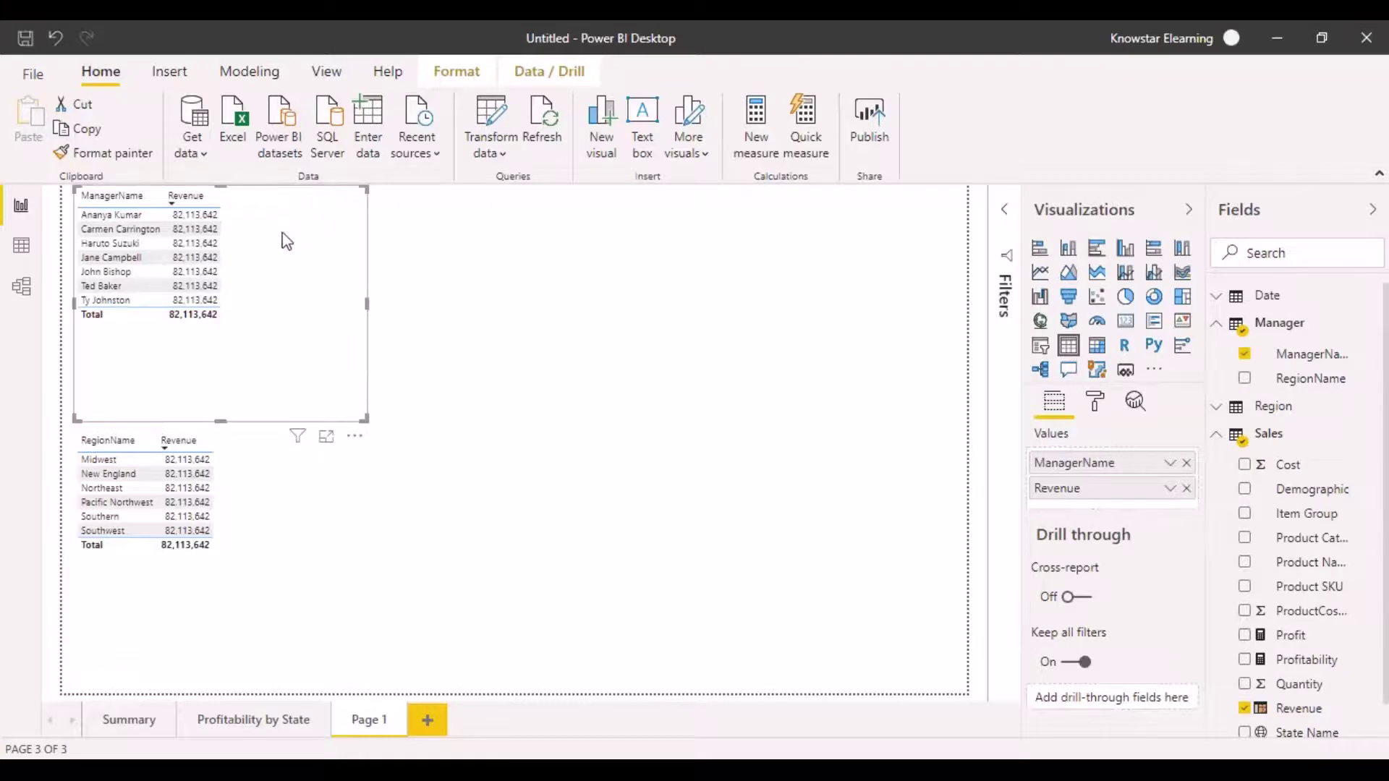
left_click_drag(326, 260, 729, 314)
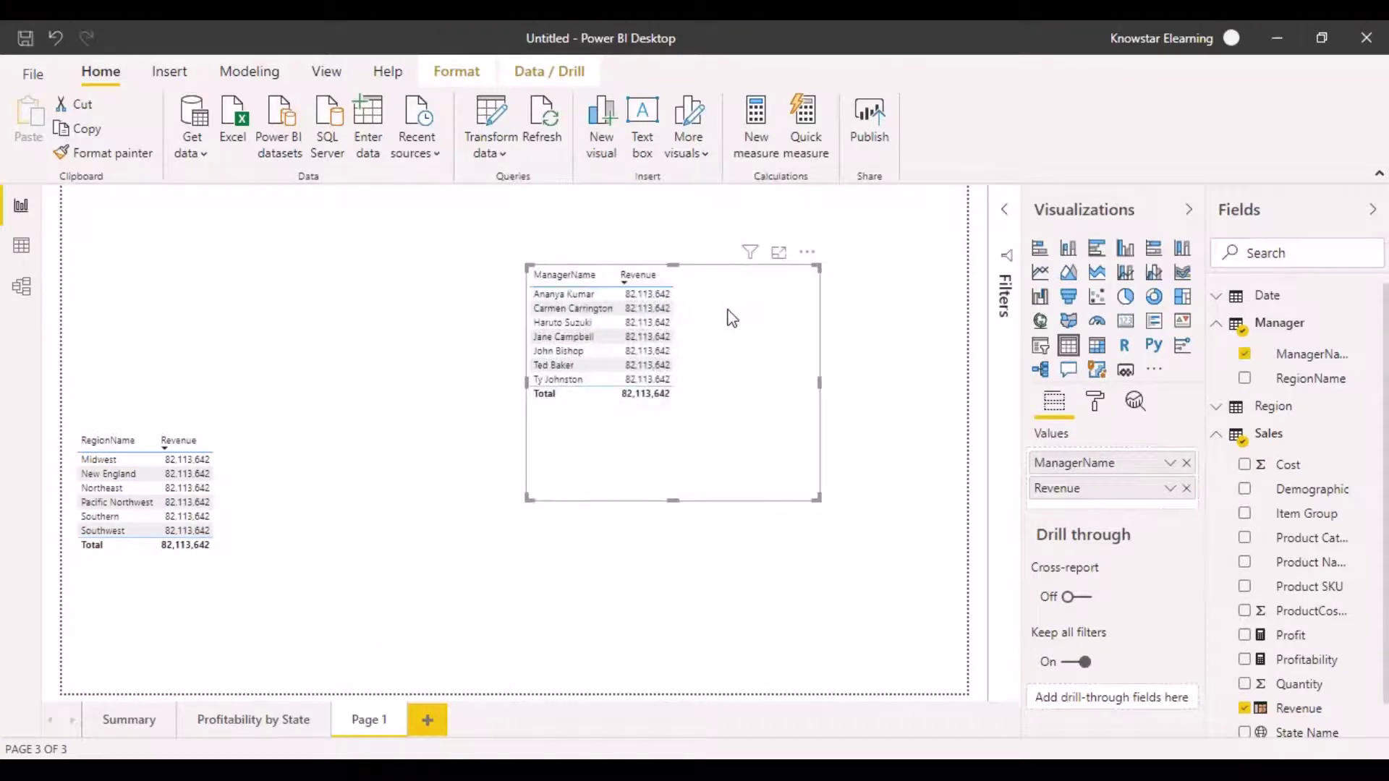
left_click(779, 253)
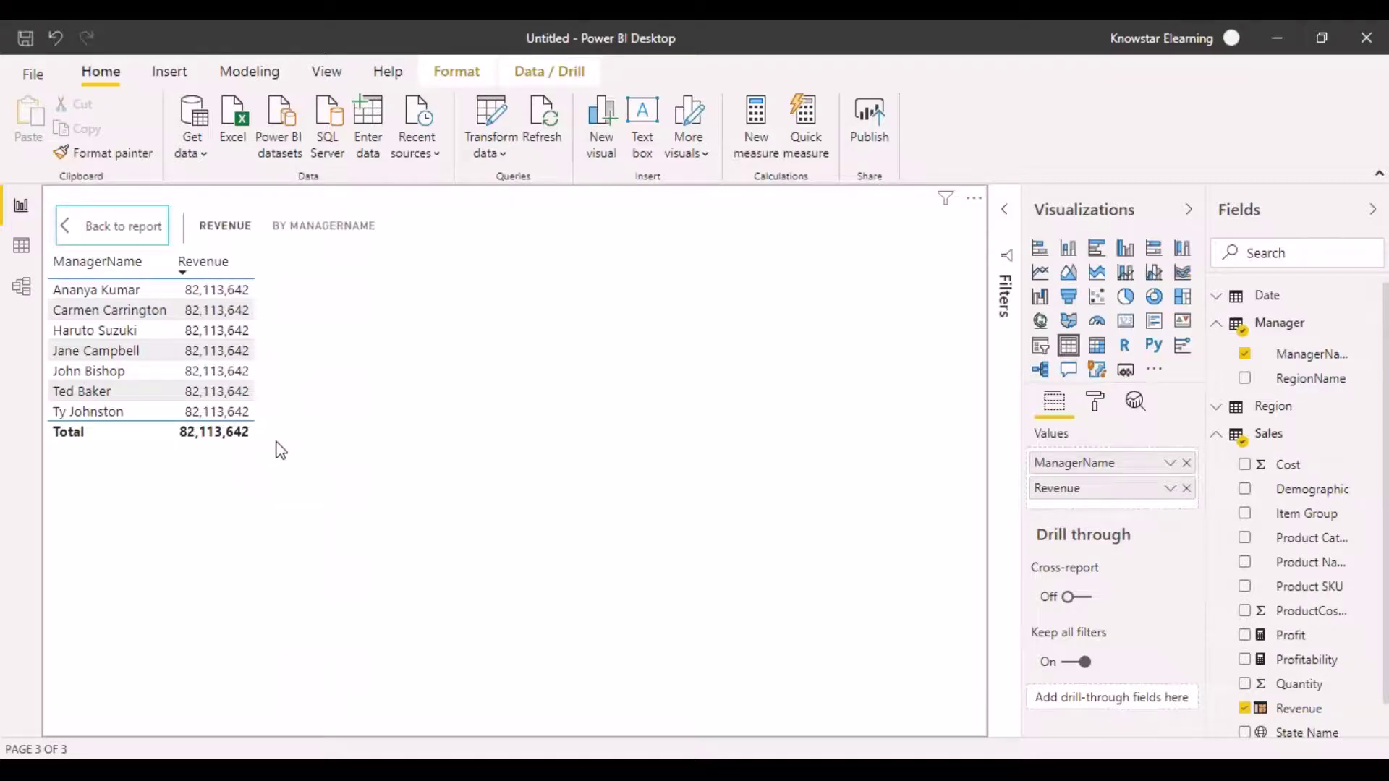
left_click(158, 238)
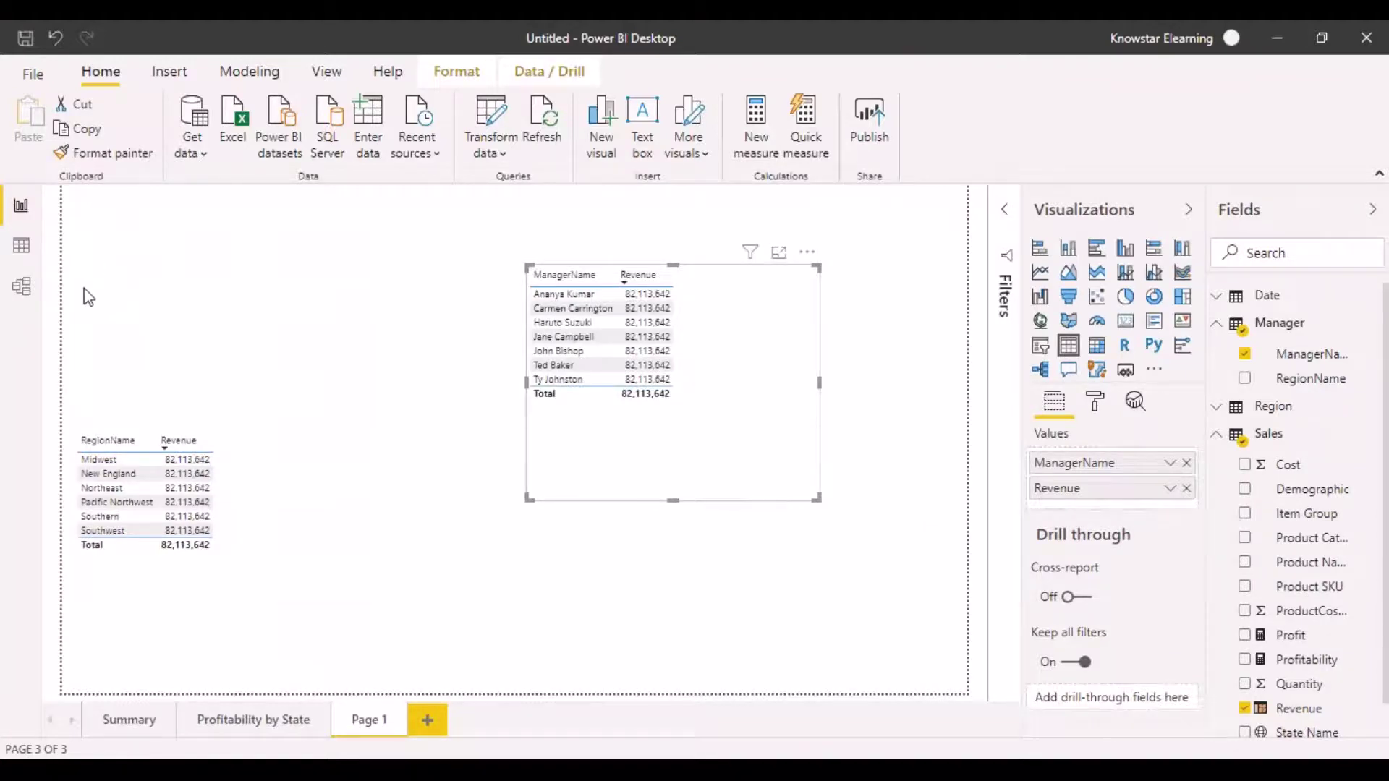
left_click(22, 287)
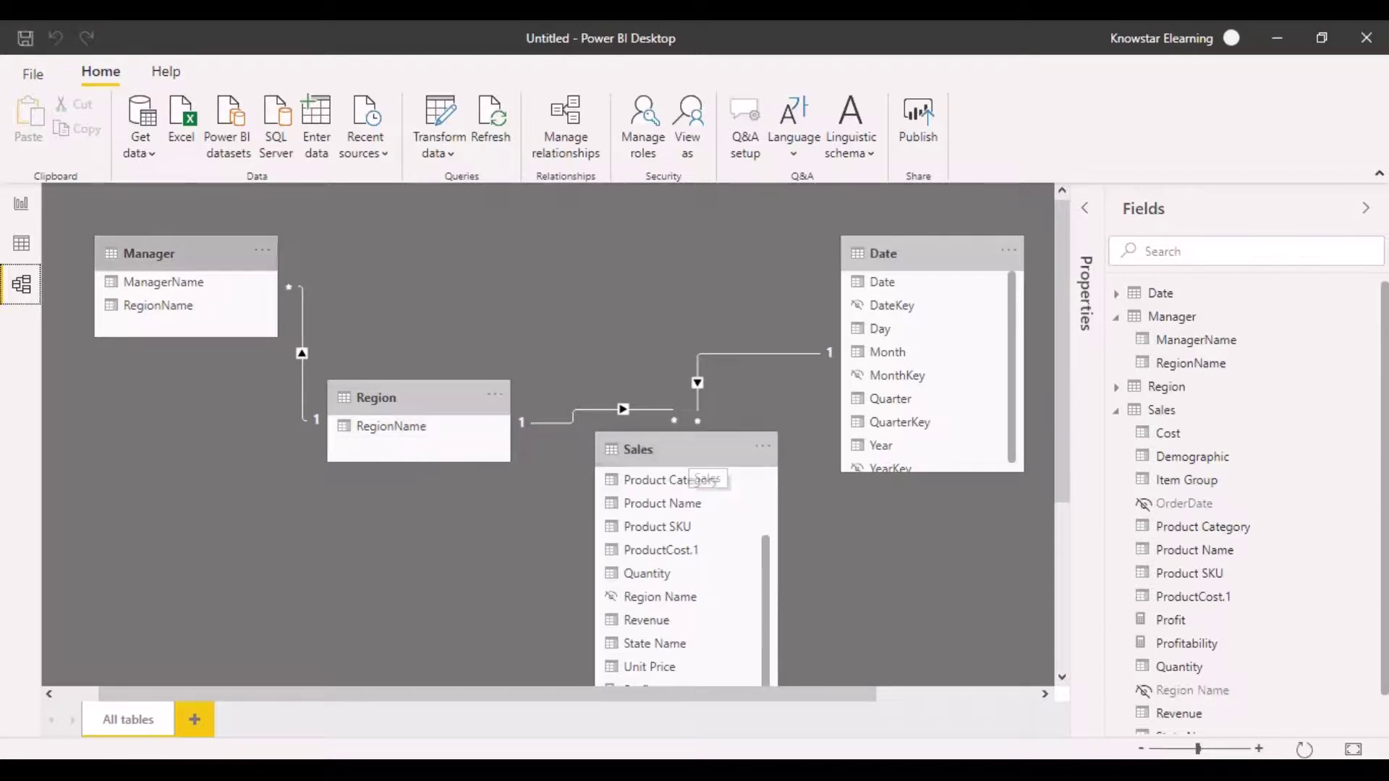
Step: Return to Report view and select the RegionName and Revenue table
left_click(21, 206)
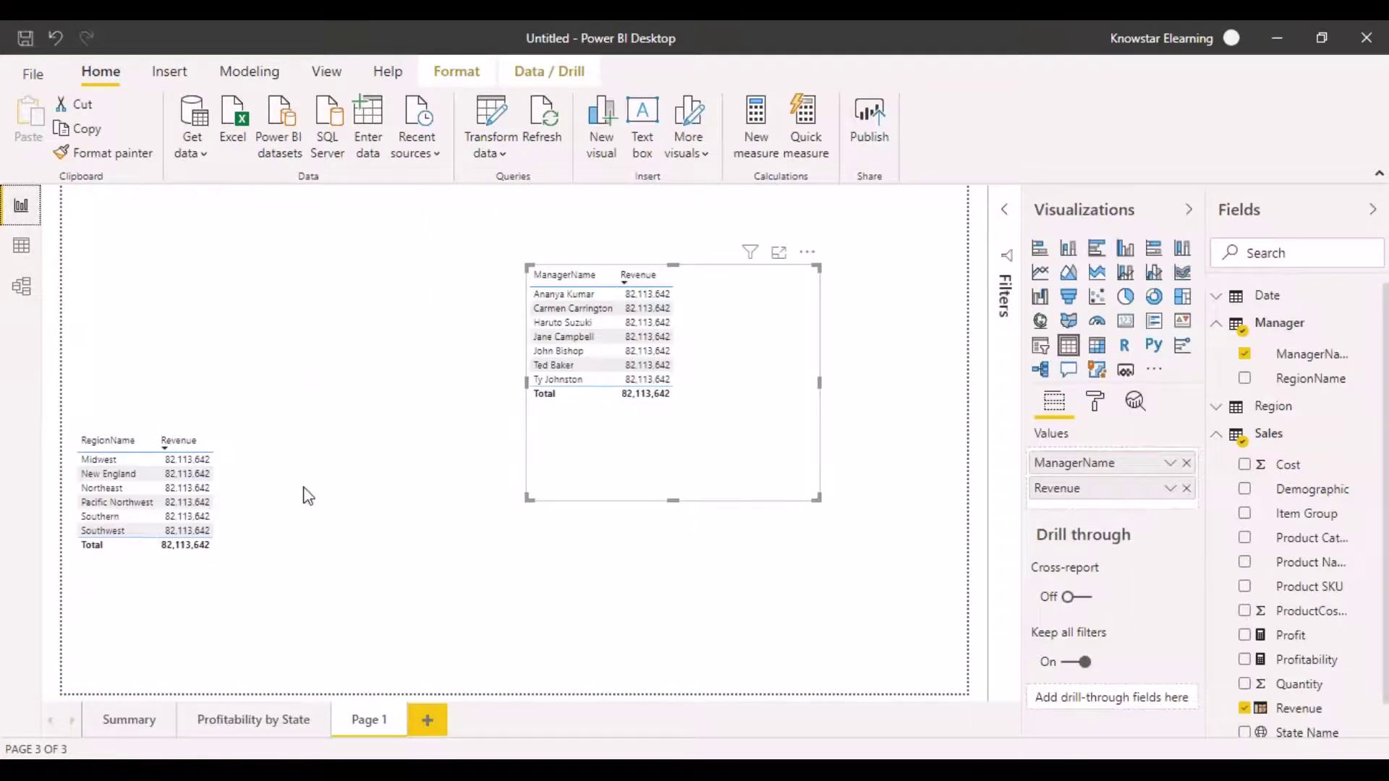
left_click(238, 467)
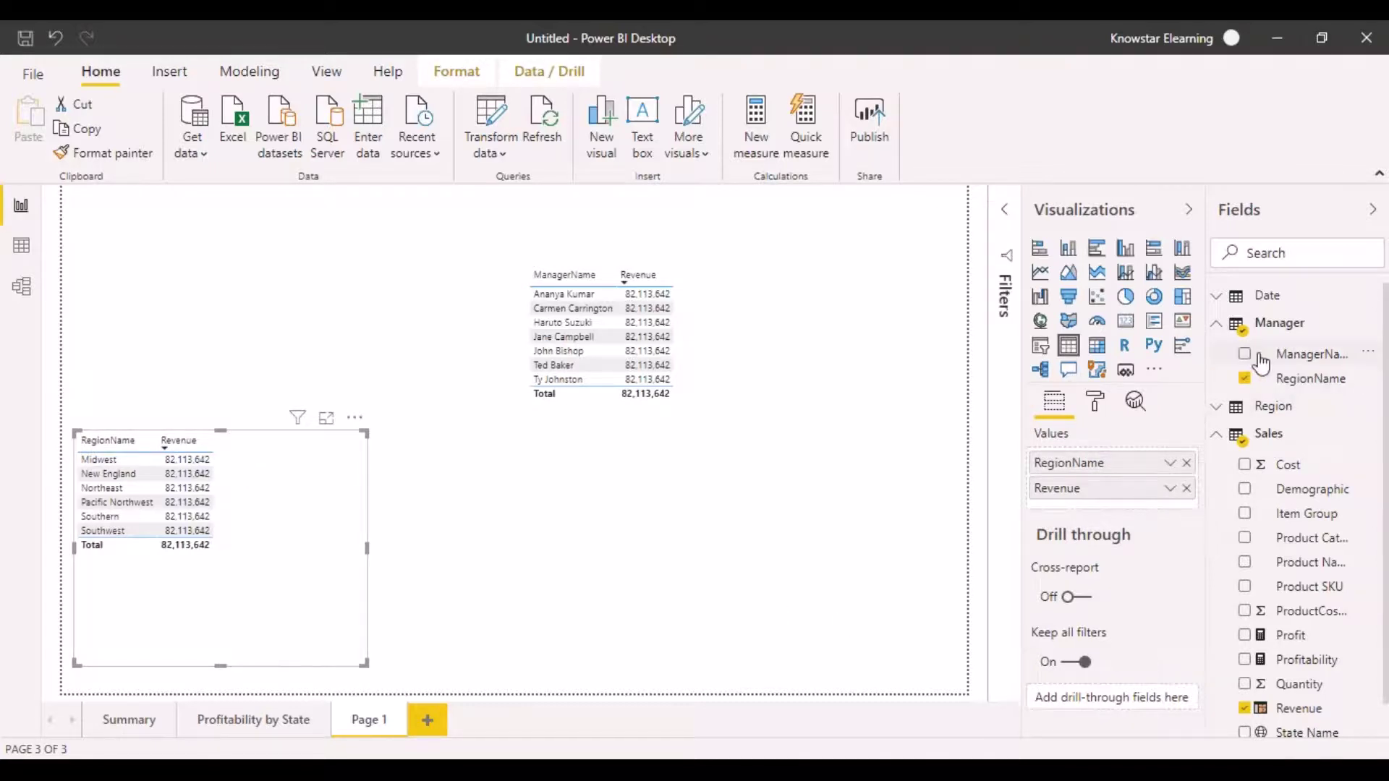
Step: Replace Manager's RegionName with Region's RegionName before Revenue, showing Southern 24,463,445 to New England 6,268,545
left_click(1248, 383)
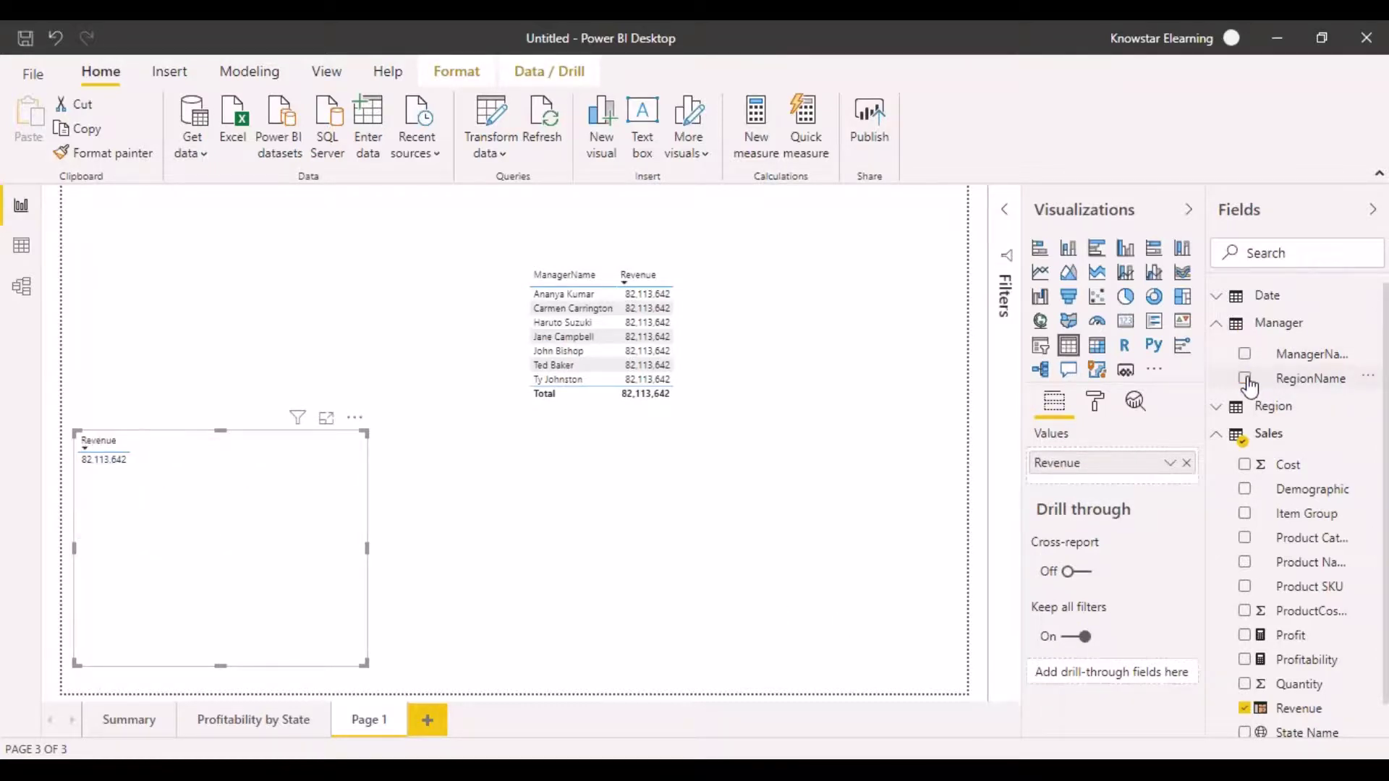
left_click(1225, 414)
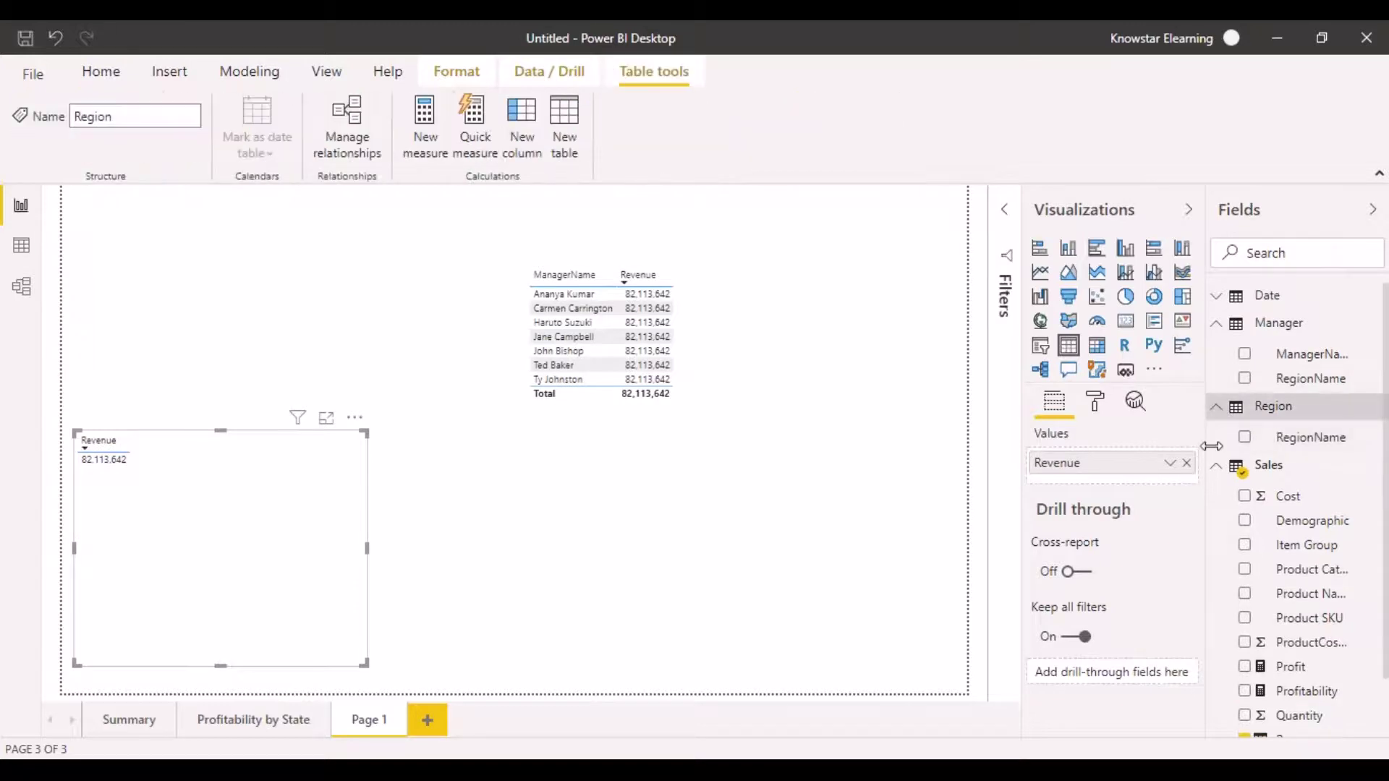
left_click(1245, 438)
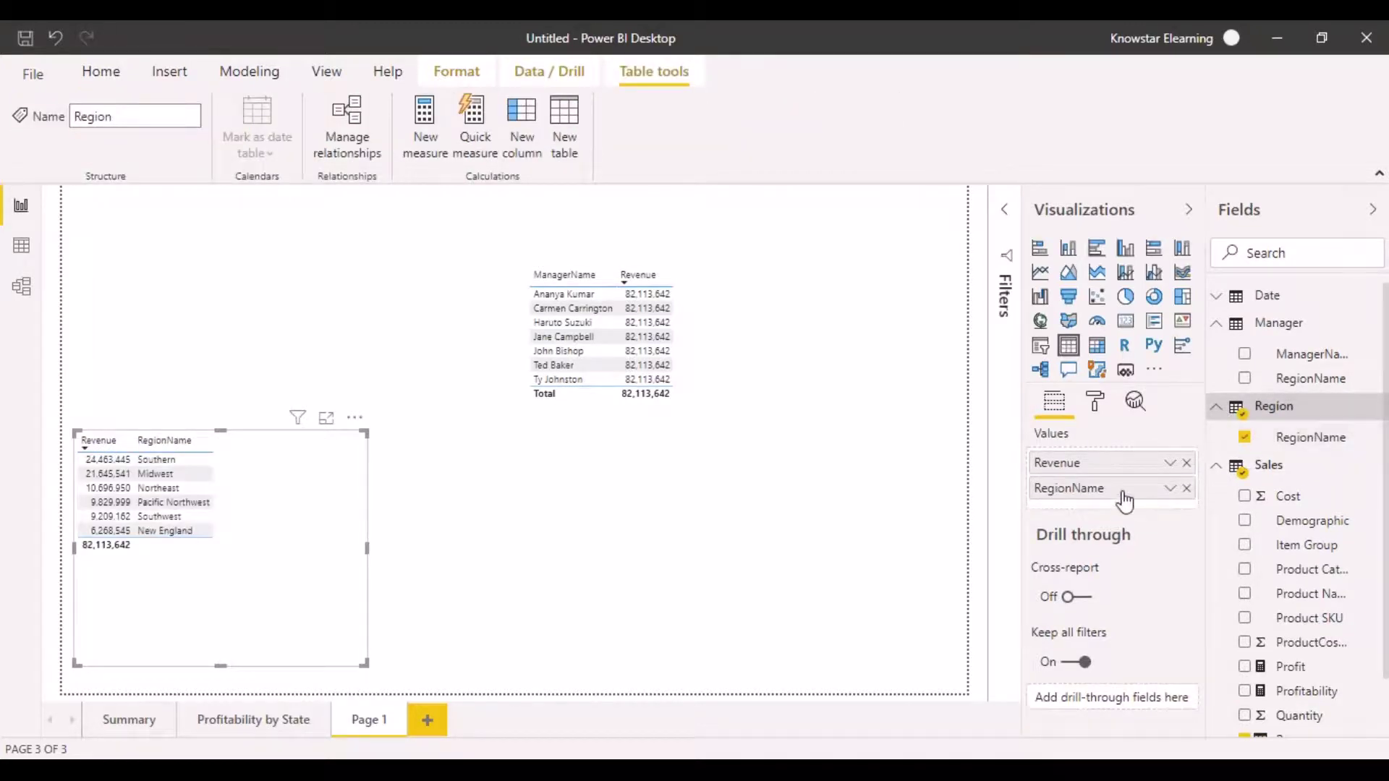
left_click_drag(1123, 497, 1118, 469)
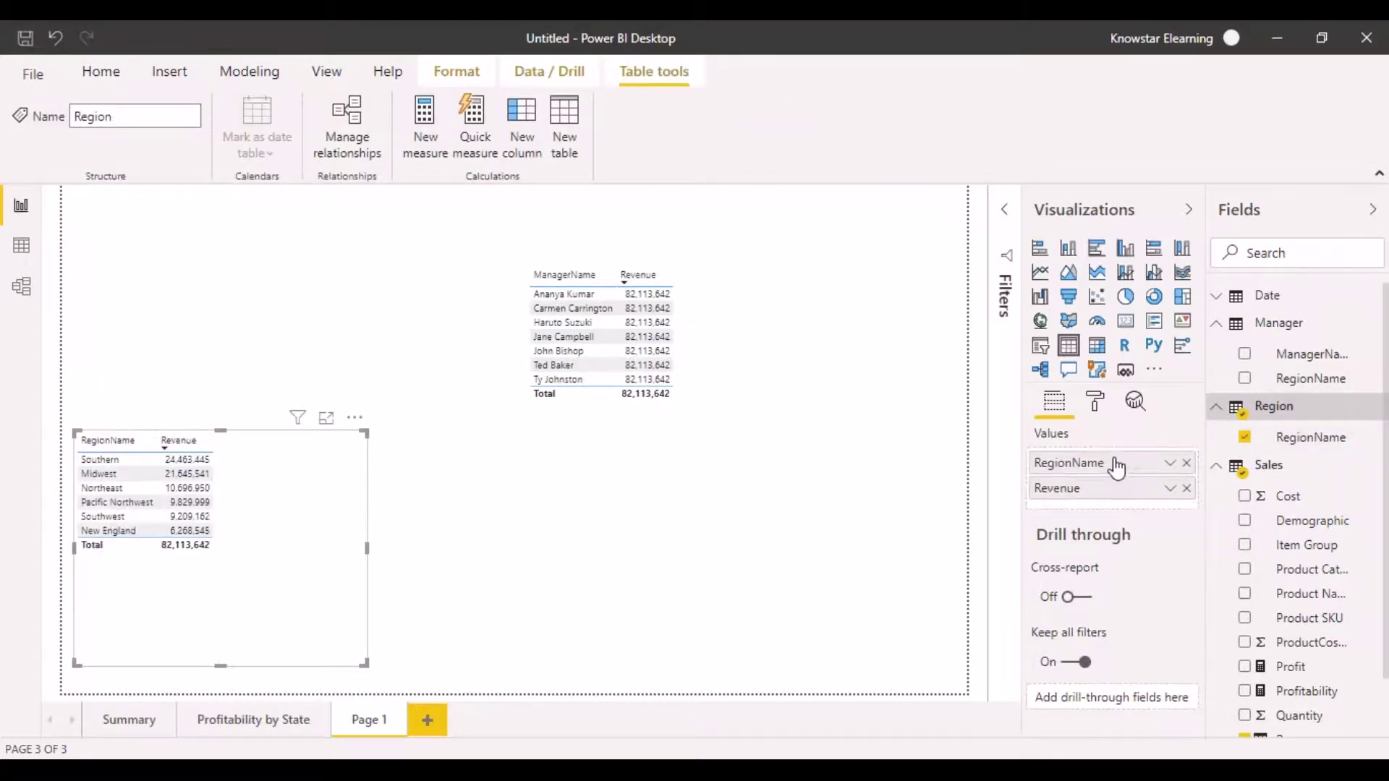
left_click(327, 419)
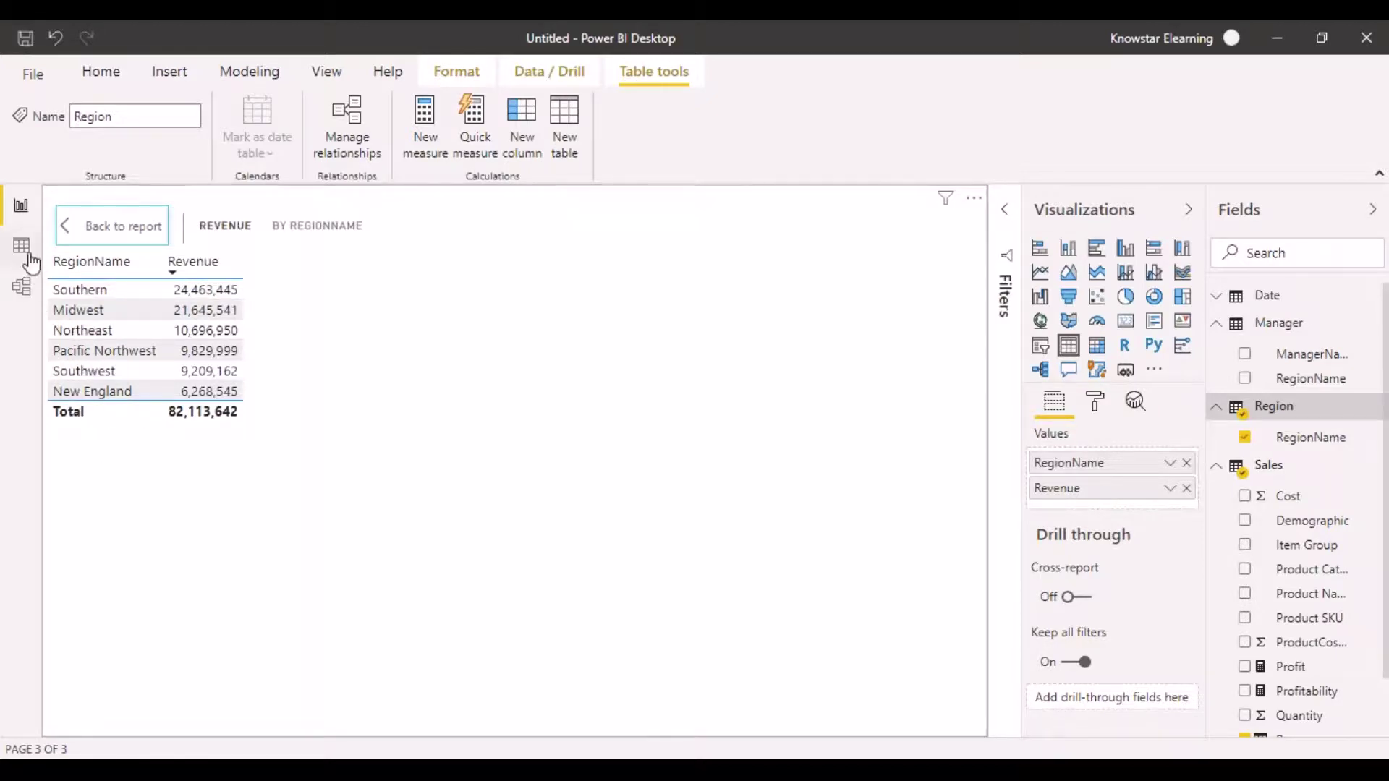
Step: Return to Model view to review the Manager–Region relationship line
left_click(21, 286)
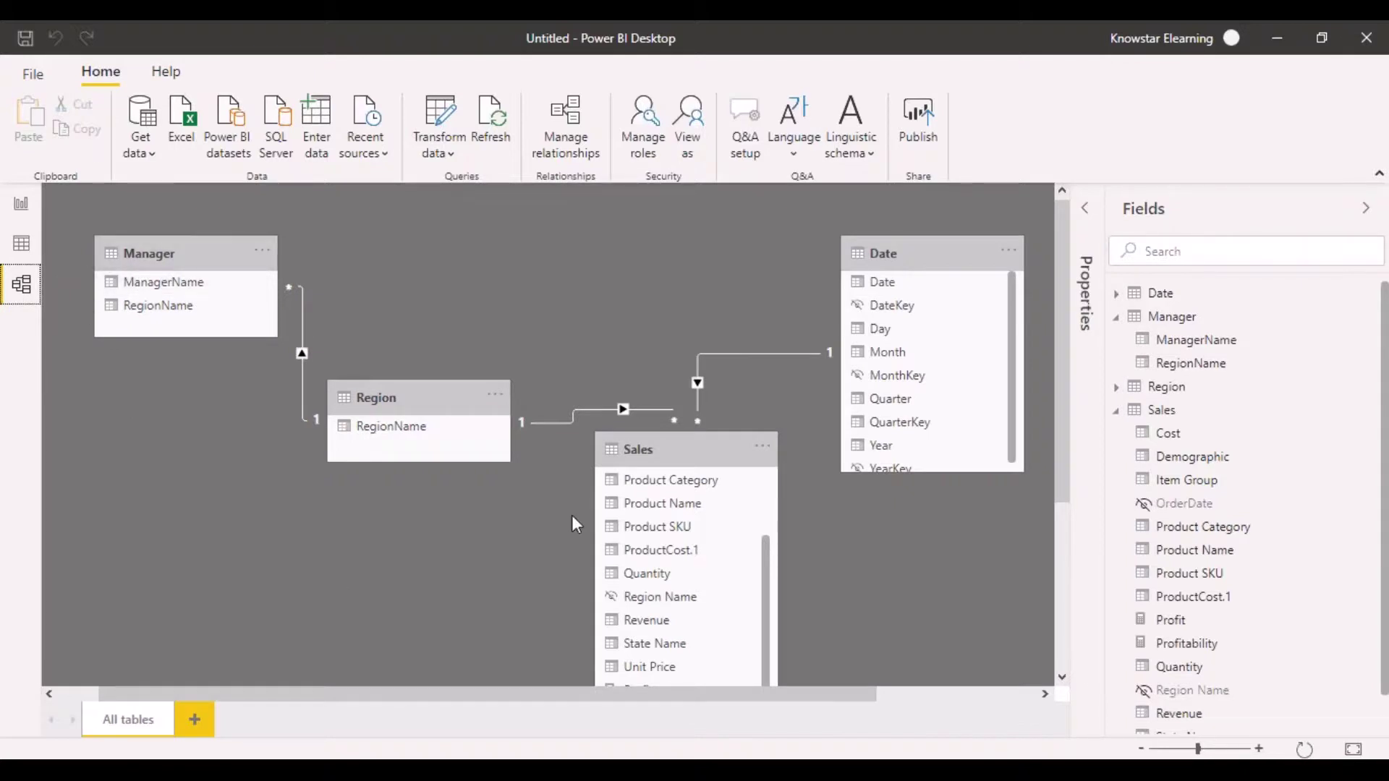
Step: Change the Manager–Region relationship's cross filter direction to Both and return to Report view
double_click(304, 356)
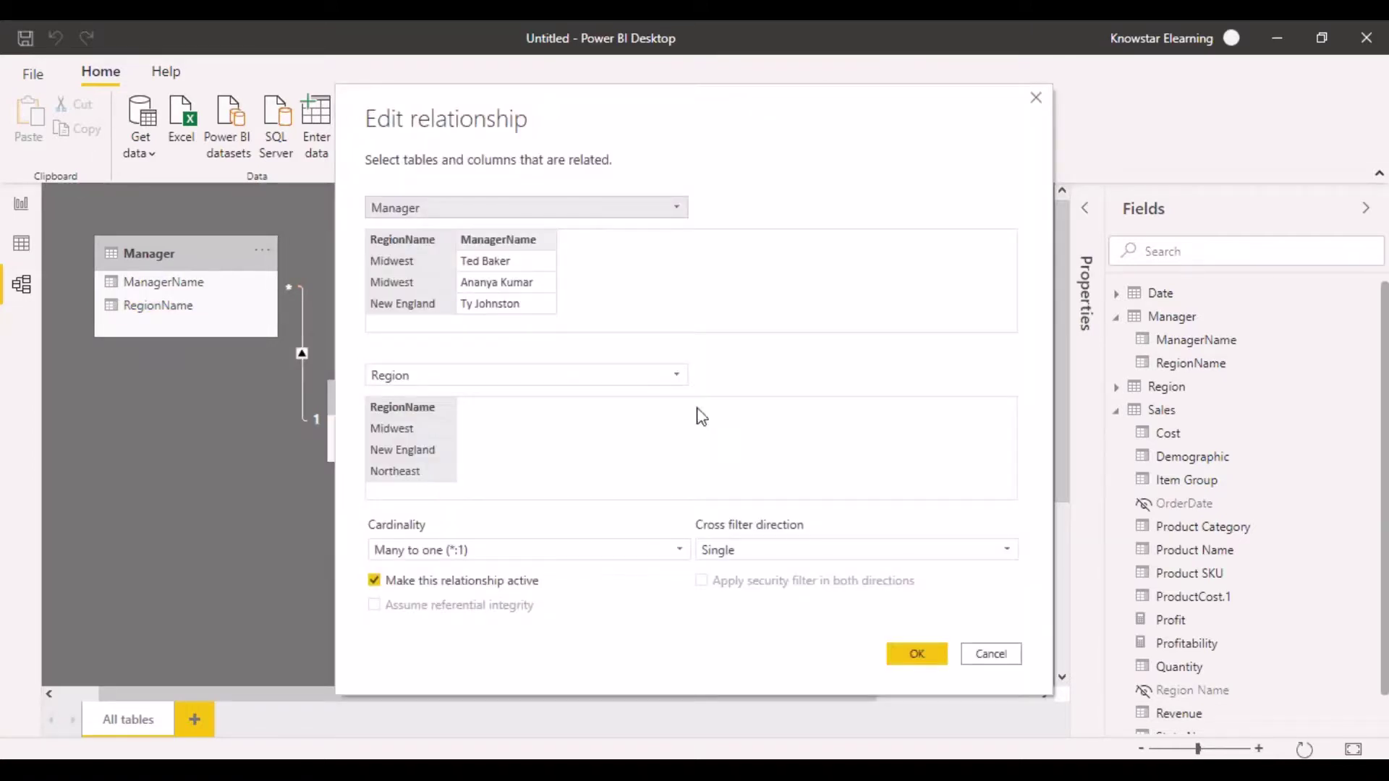
left_click(1005, 550)
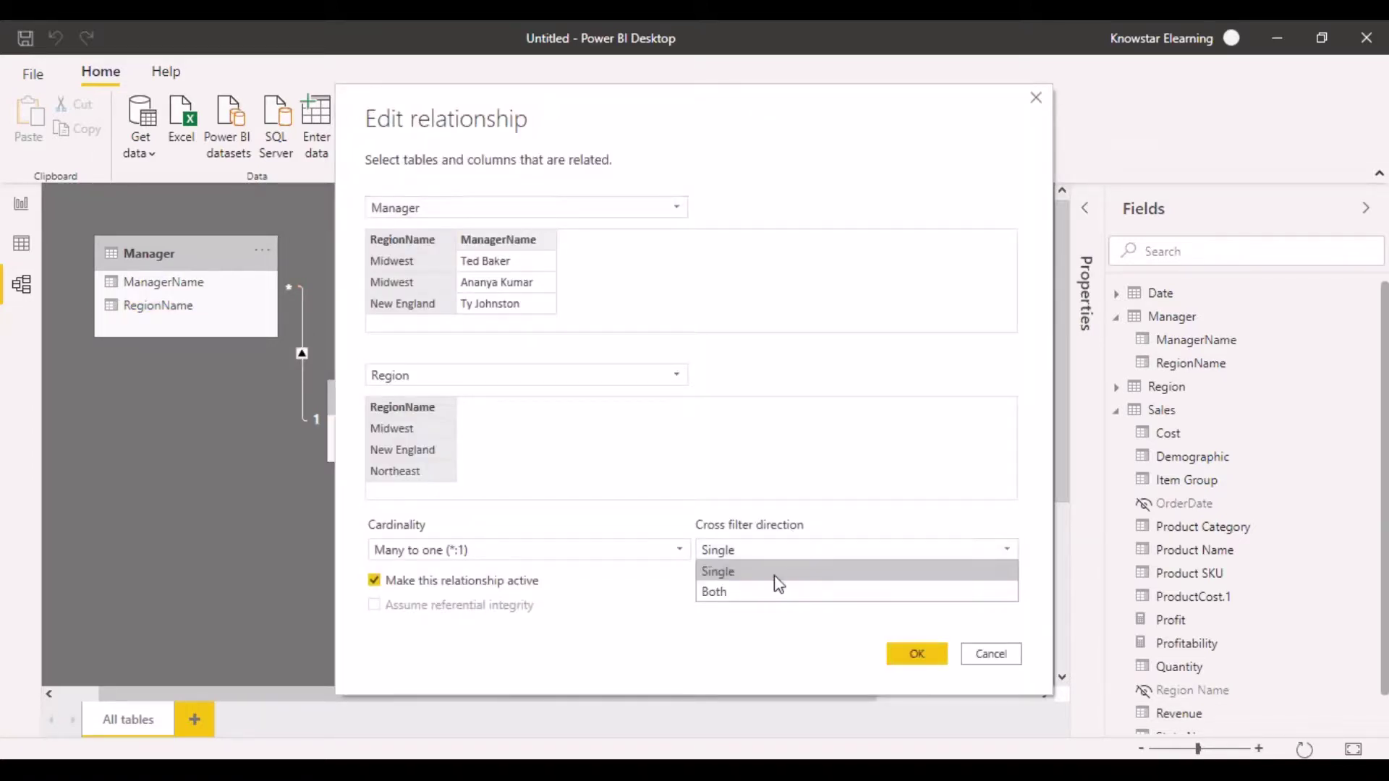
left_click(766, 592)
left_click(917, 657)
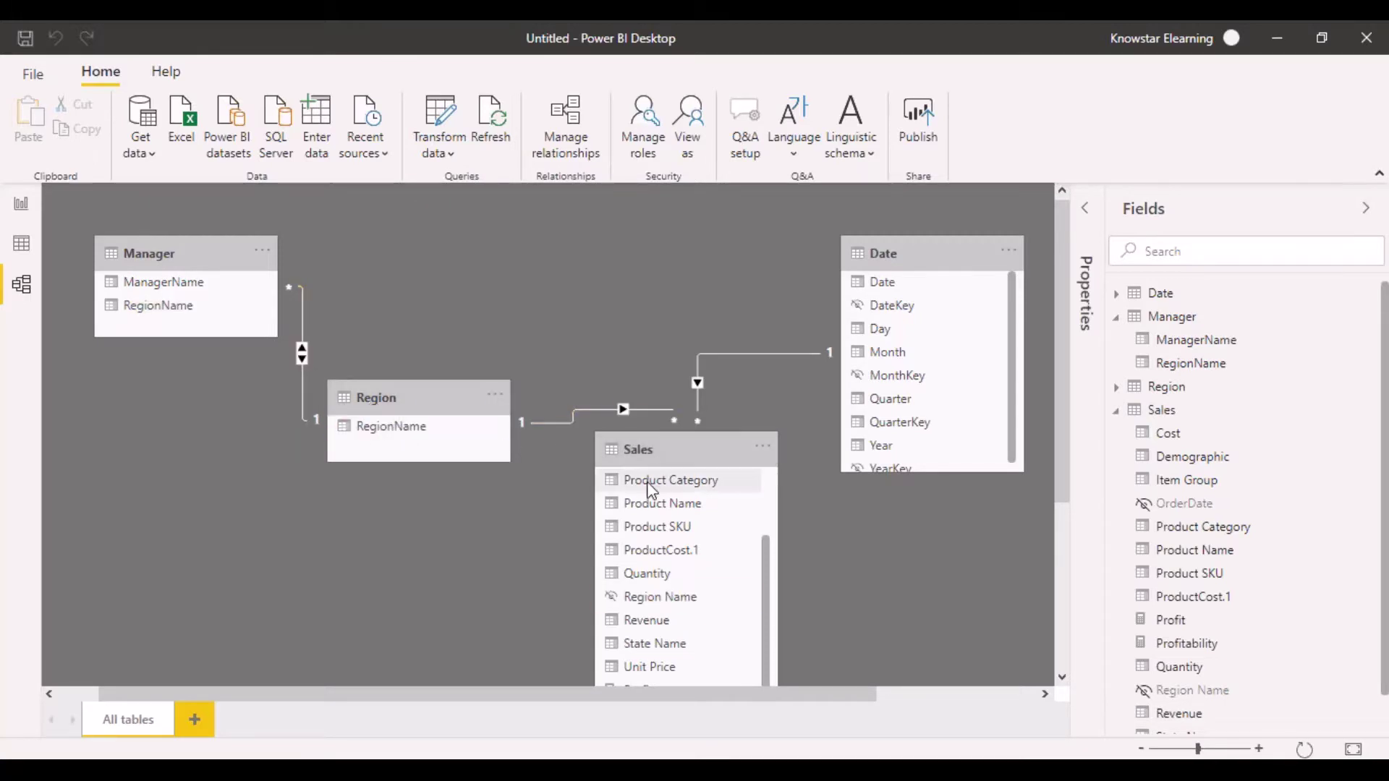
left_click(21, 204)
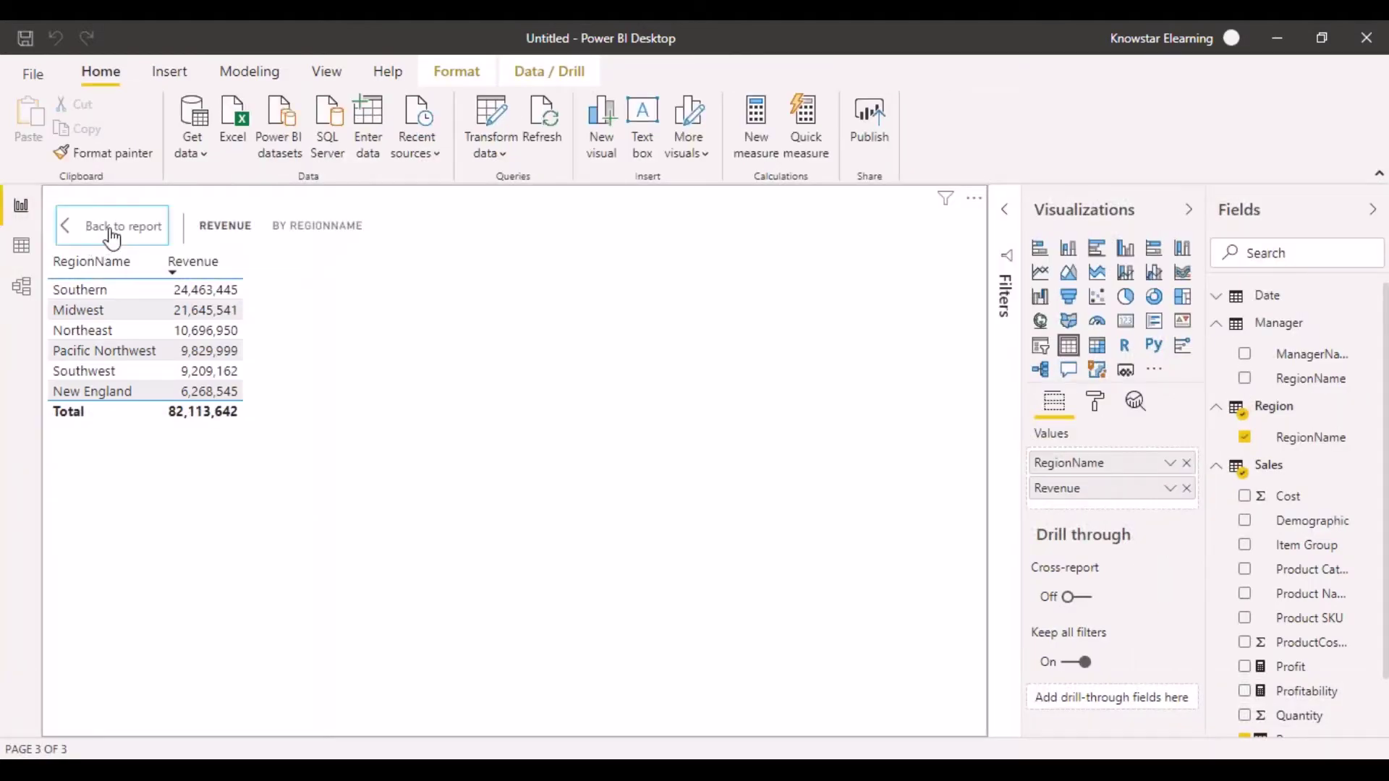
Step: Go back to the report page and show the ManagerName revenue table in focus mode
left_click(112, 230)
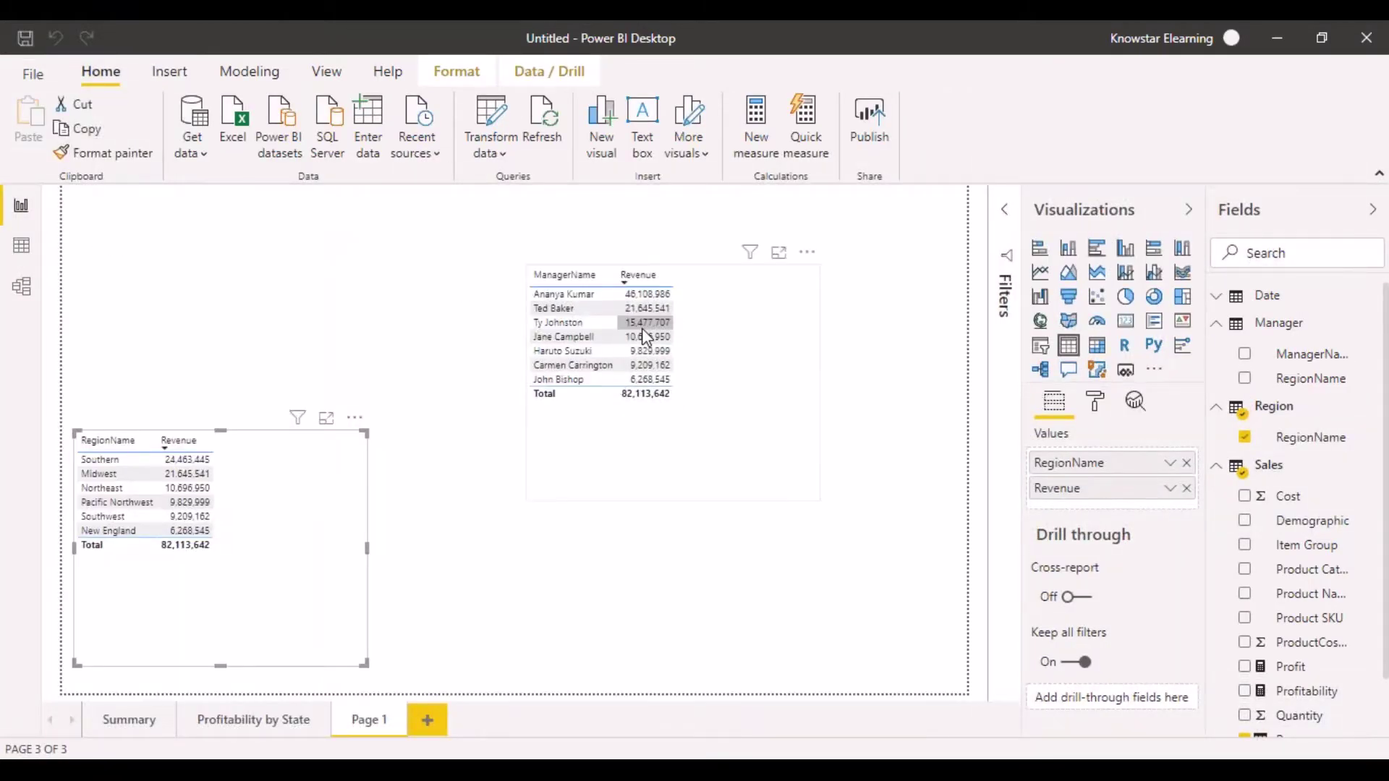
left_click(779, 253)
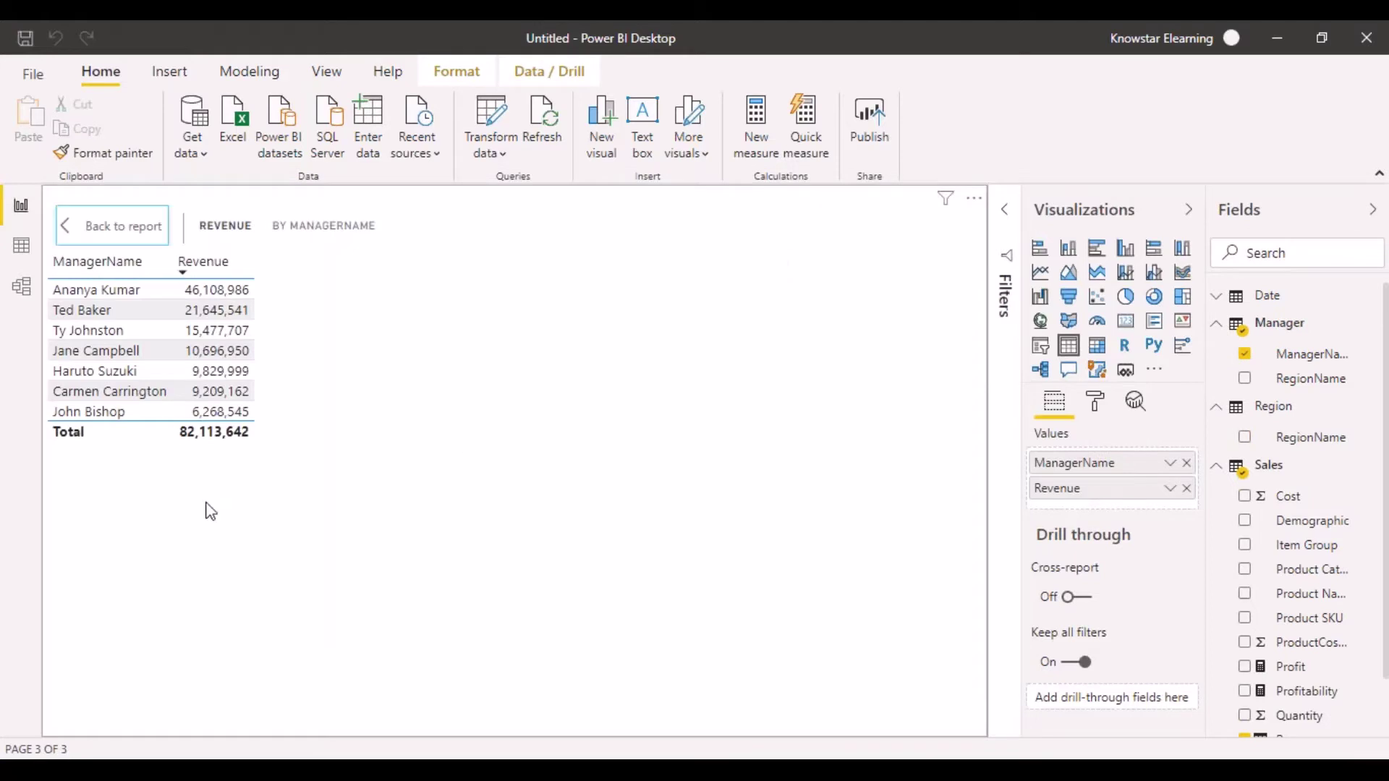